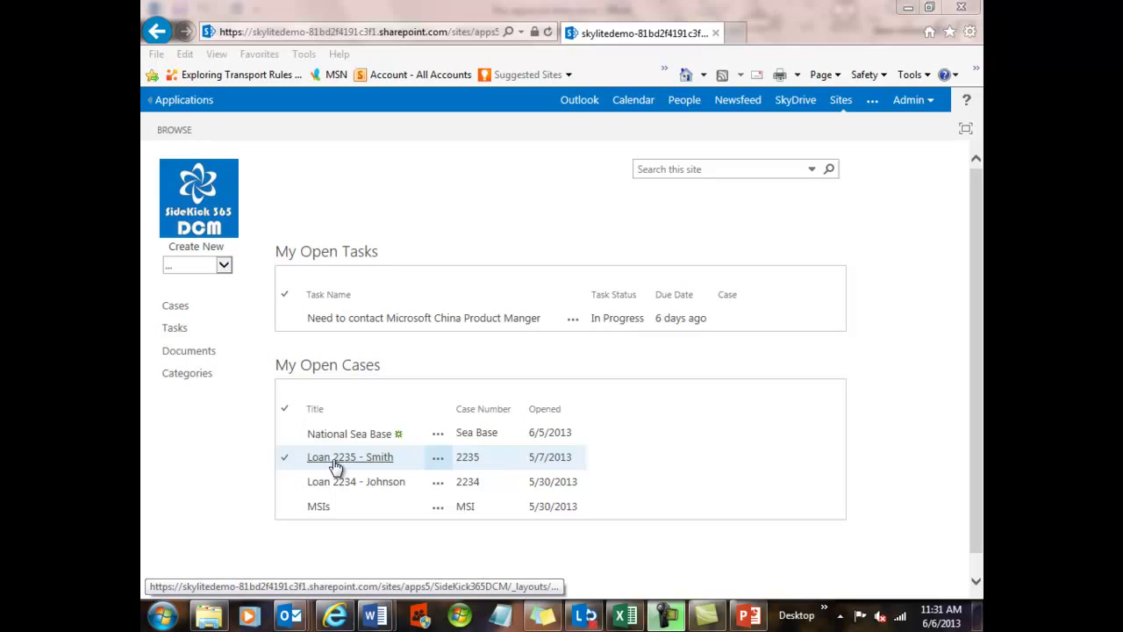
- Browse the Loan 2235 case's documents, then return to the SideKick 365 DCM home page
{"action": "left_click", "coordinate": [335, 460]}
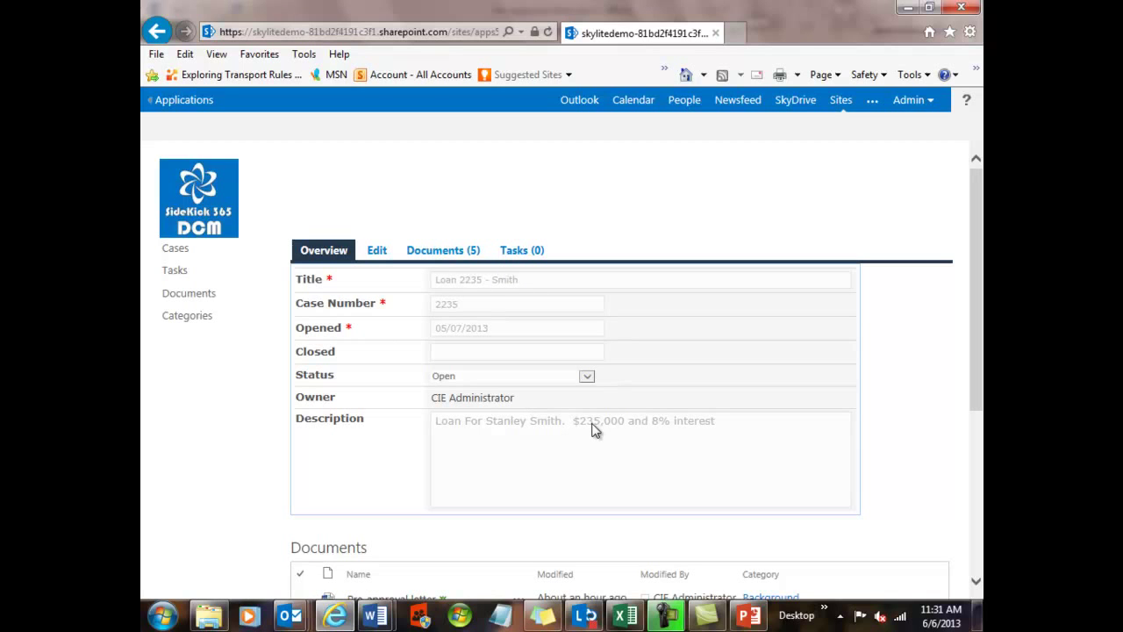
{"action": "scroll", "coordinate": [595, 430], "scroll_direction": "down", "scroll_amount": 3}
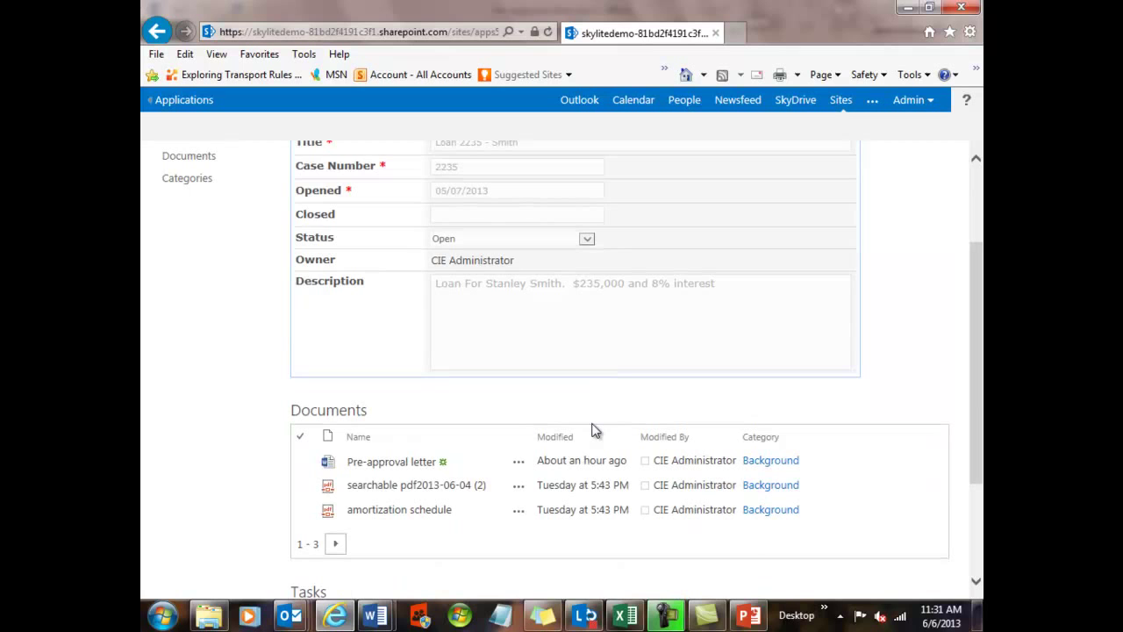
{"action": "scroll", "coordinate": [595, 430], "scroll_direction": "up", "scroll_amount": 3}
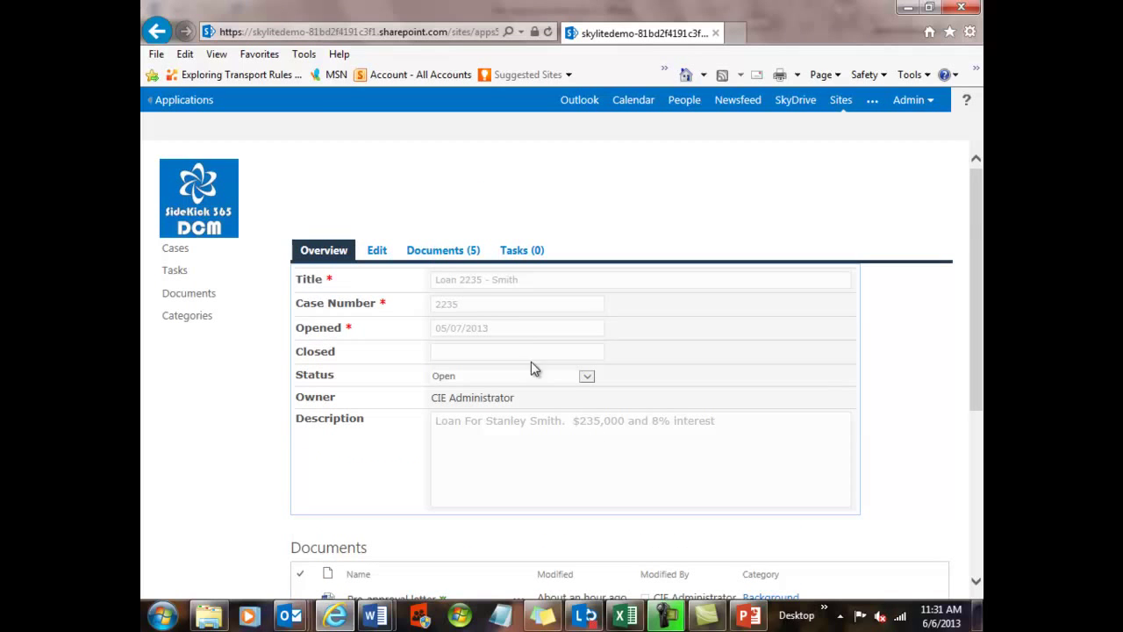
{"action": "left_click", "coordinate": [437, 255]}
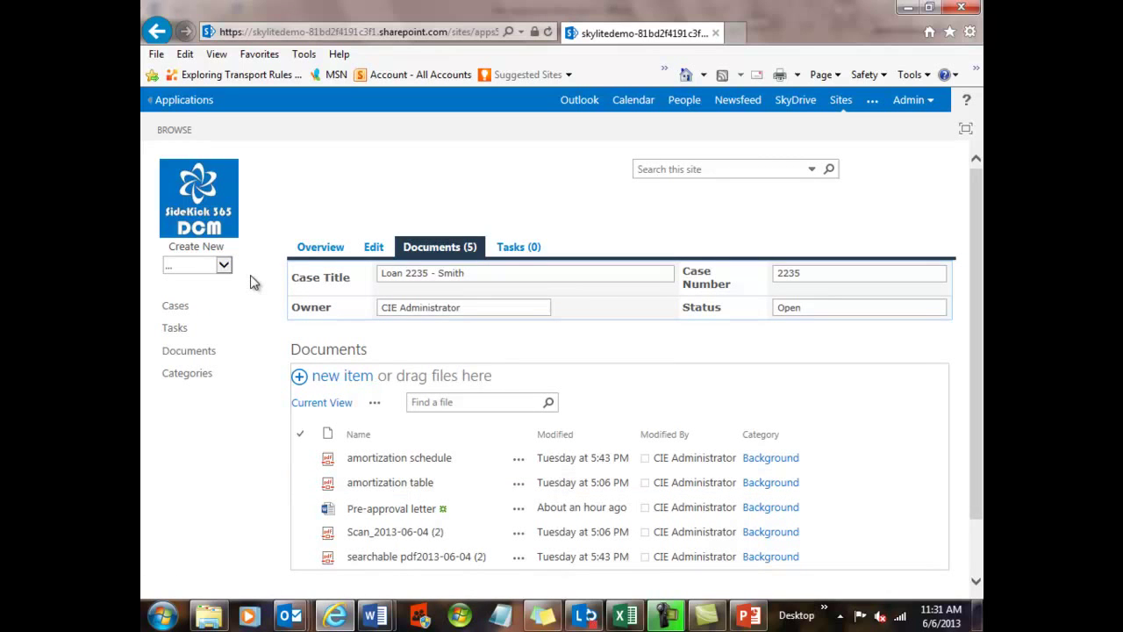
{"action": "left_click", "coordinate": [220, 223]}
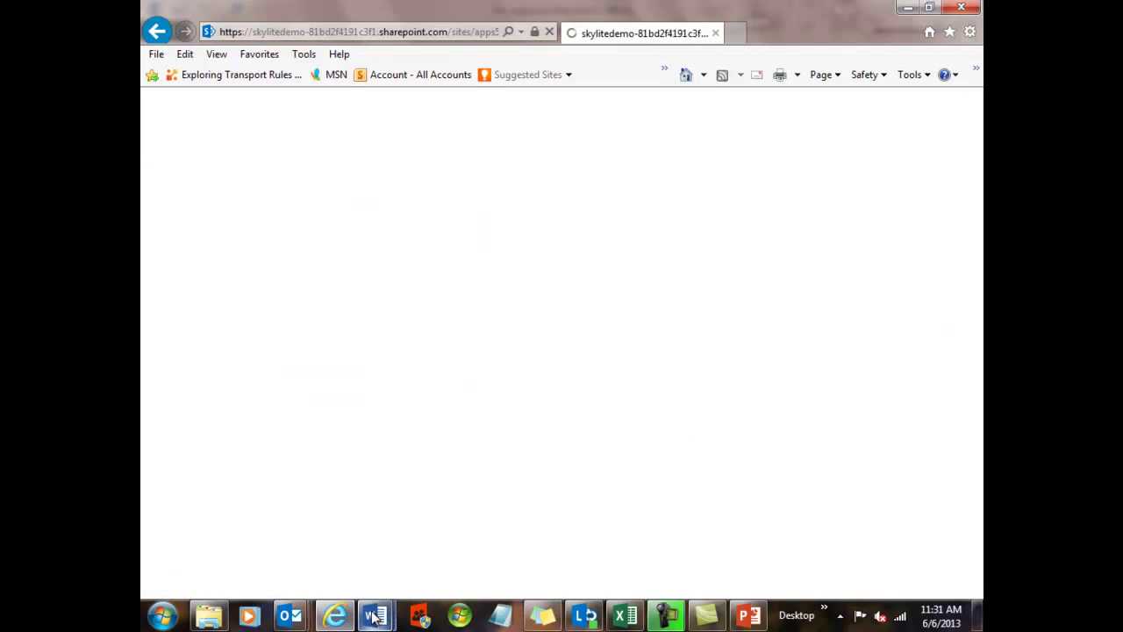
- Bring up Pre-approval letter.docx in Word and start its SideKick upload to list cases
{"action": "mouse_move", "coordinate": [375, 617]}
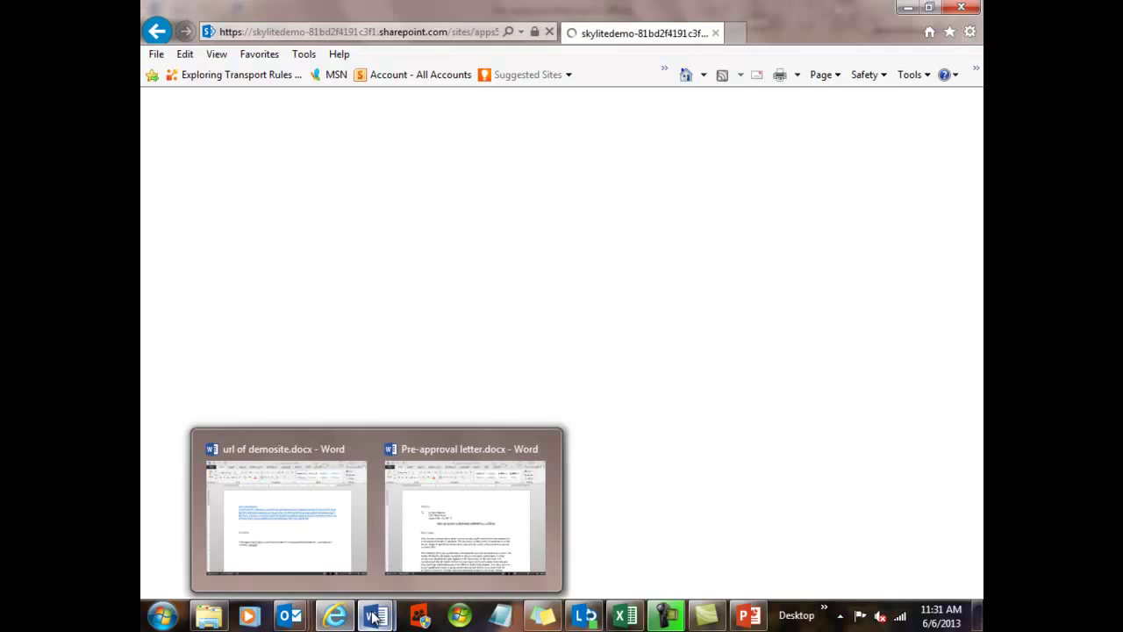
{"action": "left_click", "coordinate": [496, 504]}
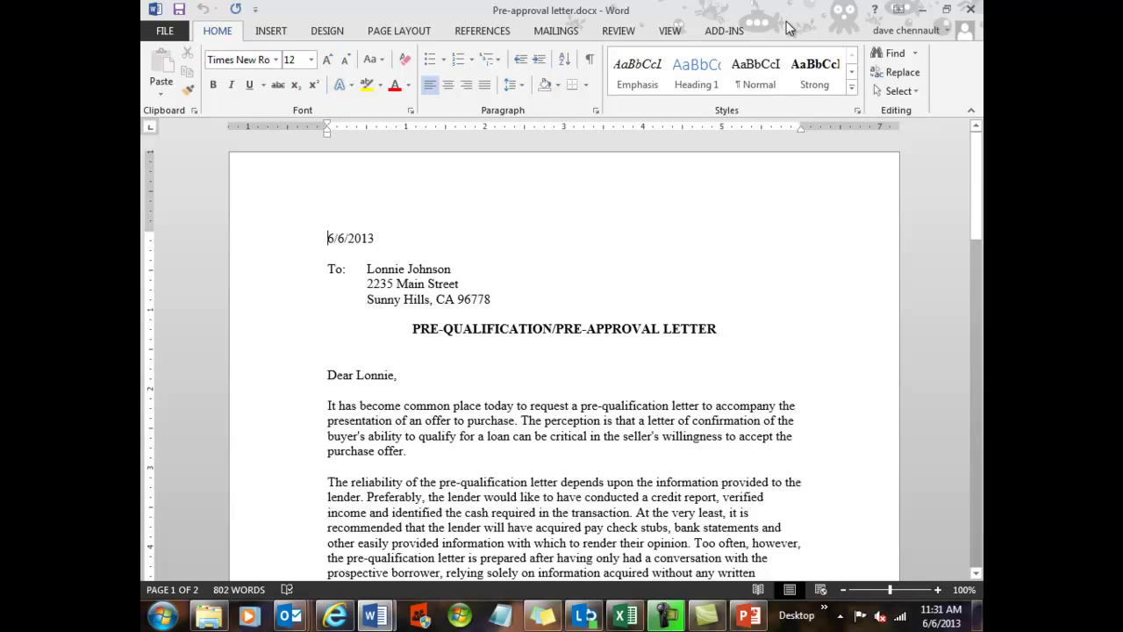
{"action": "left_click", "coordinate": [724, 36]}
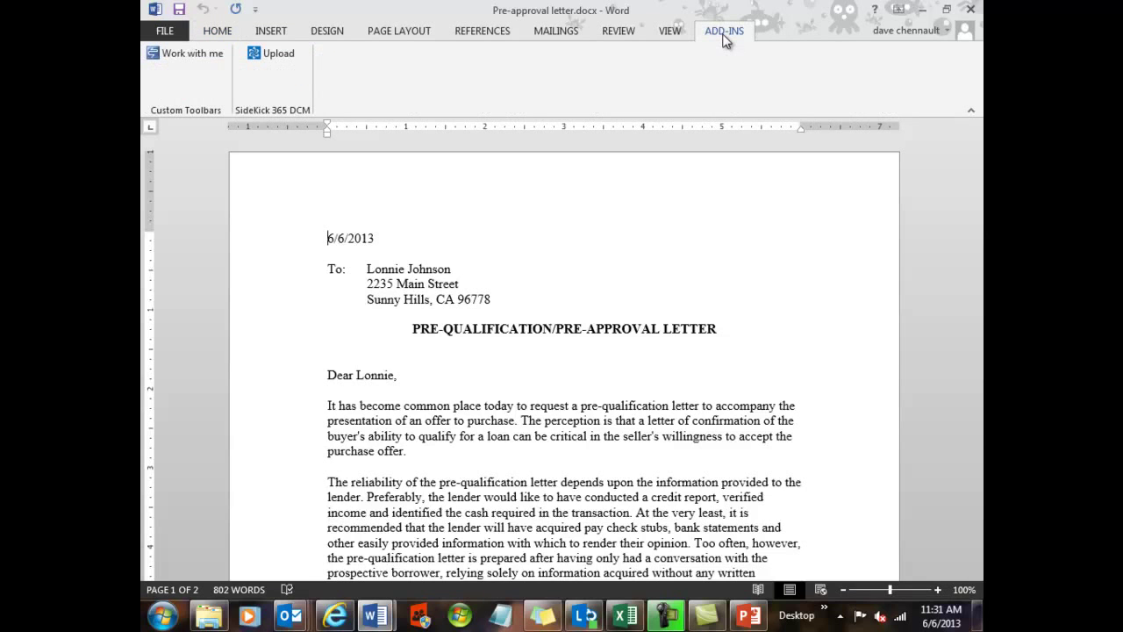
{"action": "left_click", "coordinate": [280, 53]}
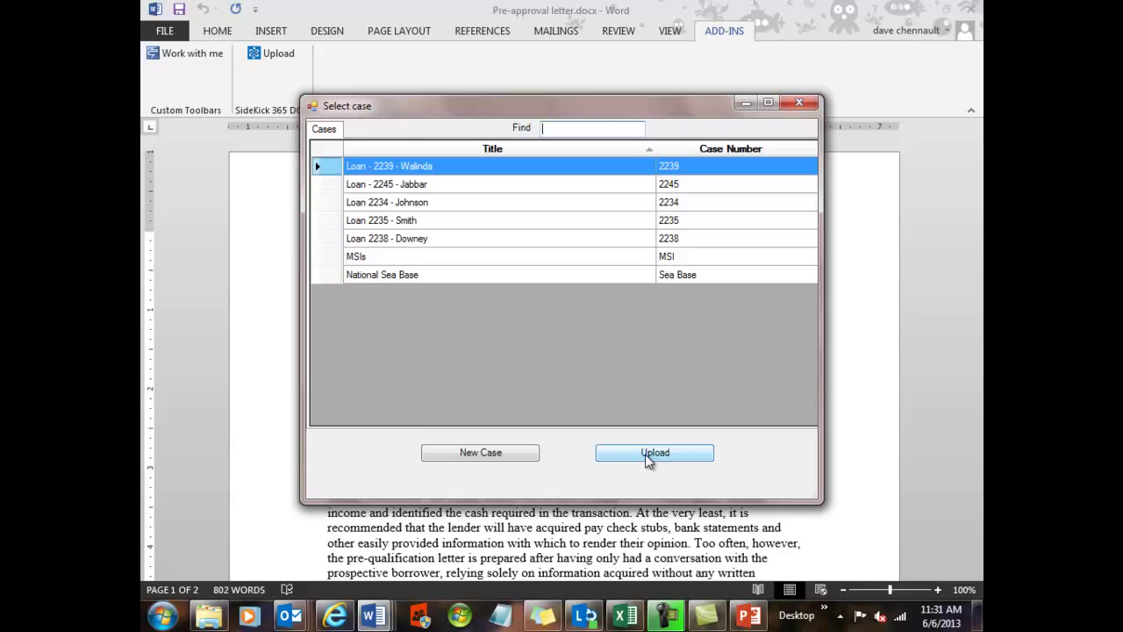
{"action": "left_click", "coordinate": [506, 456]}
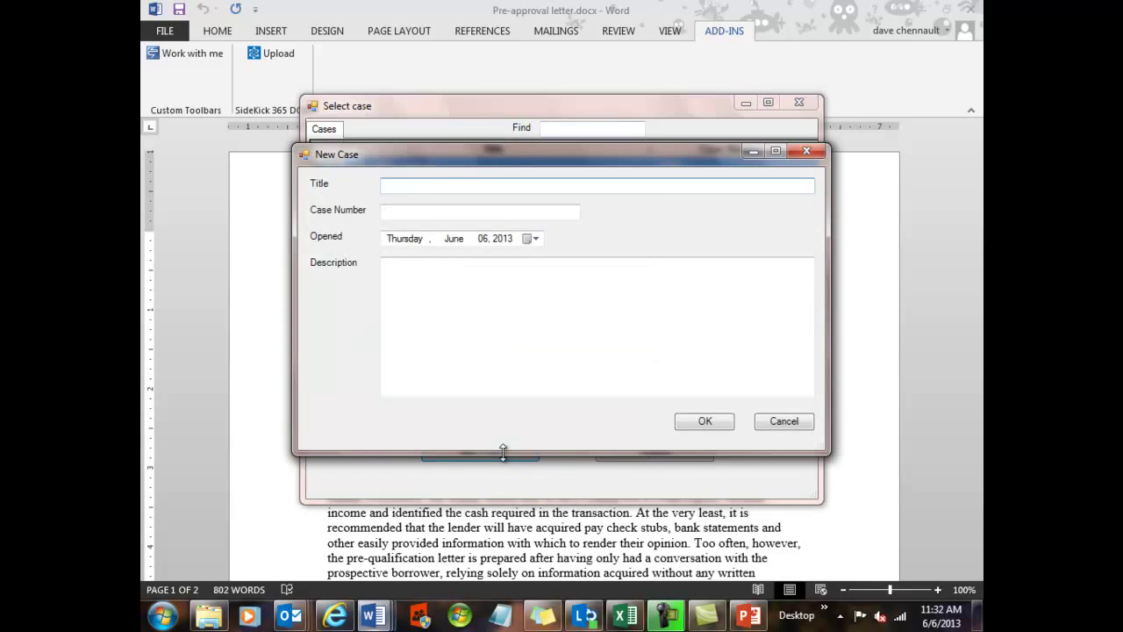
{"action": "left_click", "coordinate": [405, 211]}
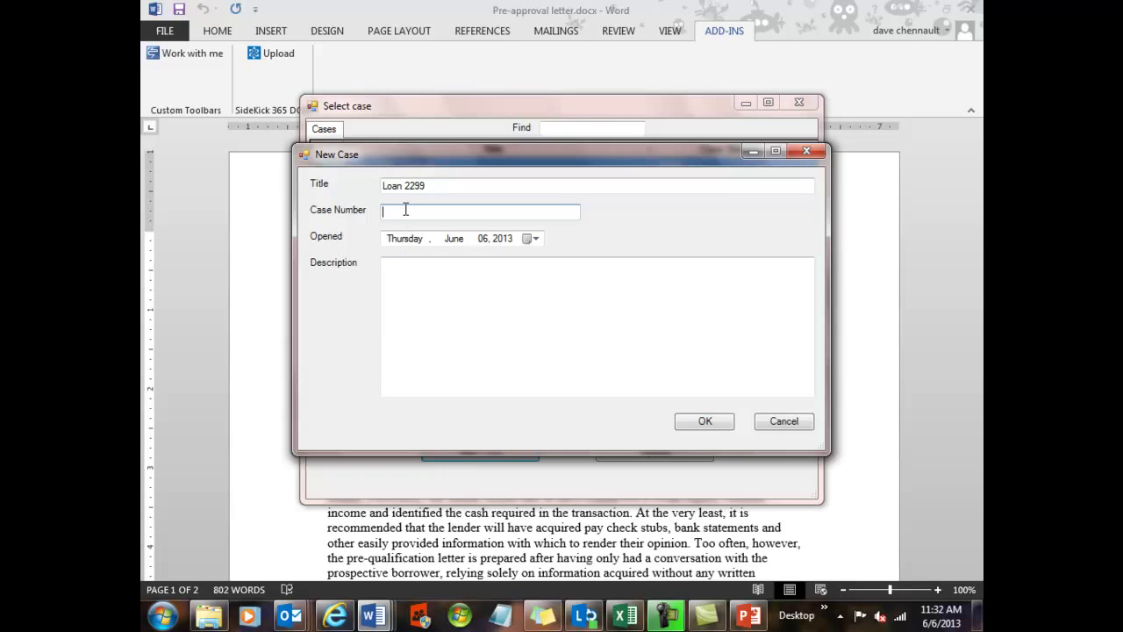
{"action": "left_click", "coordinate": [444, 186]}
{"action": "type", "text": "- "}
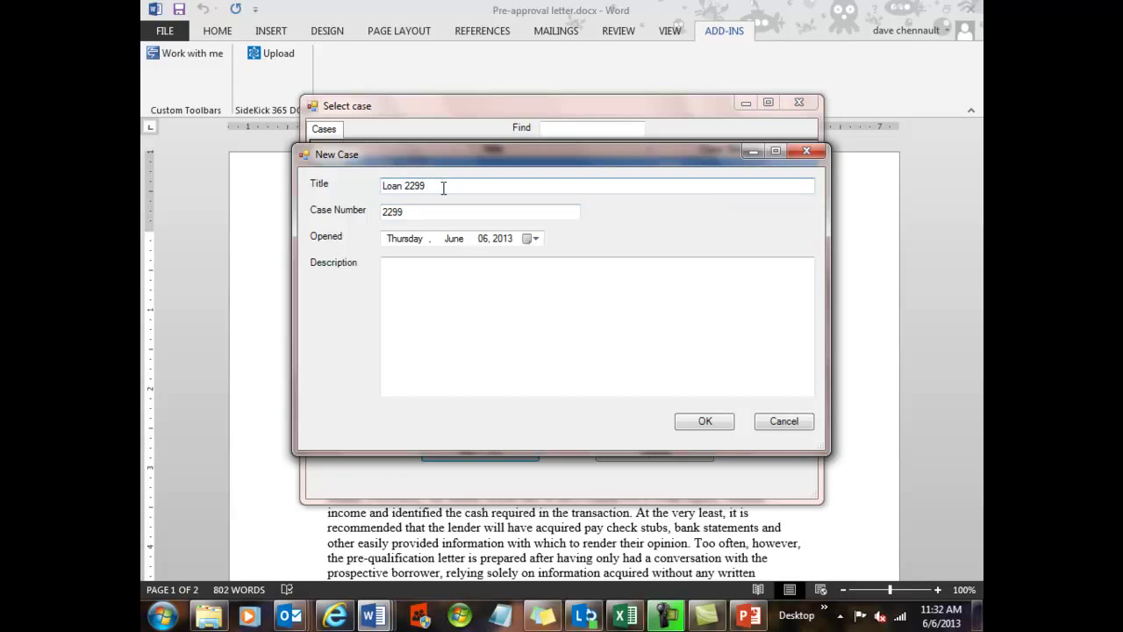
{"action": "type", "text": "Williams"}
{"action": "left_click", "coordinate": [433, 283]}
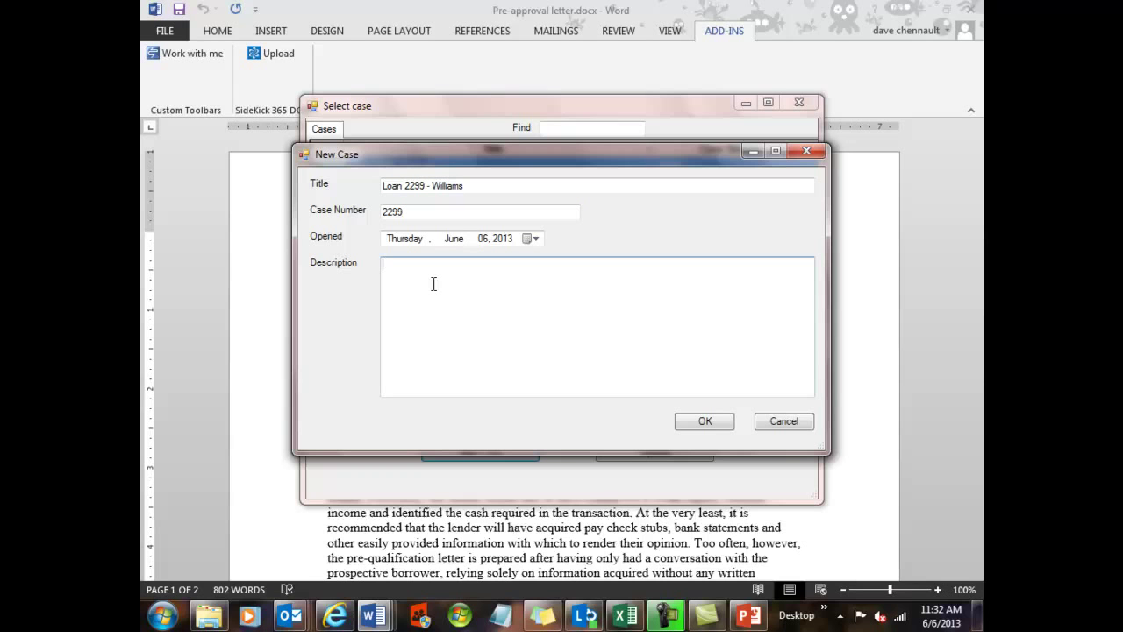
{"action": "type", "text": "343K"}
{"action": "left_click", "coordinate": [705, 422]}
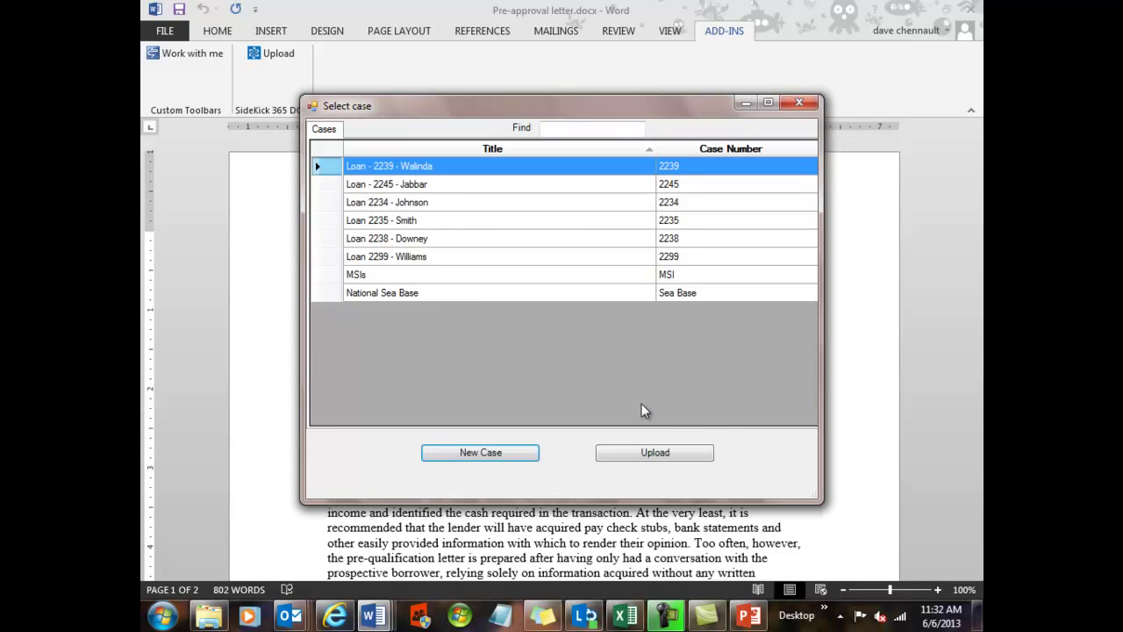
{"action": "left_click", "coordinate": [384, 260]}
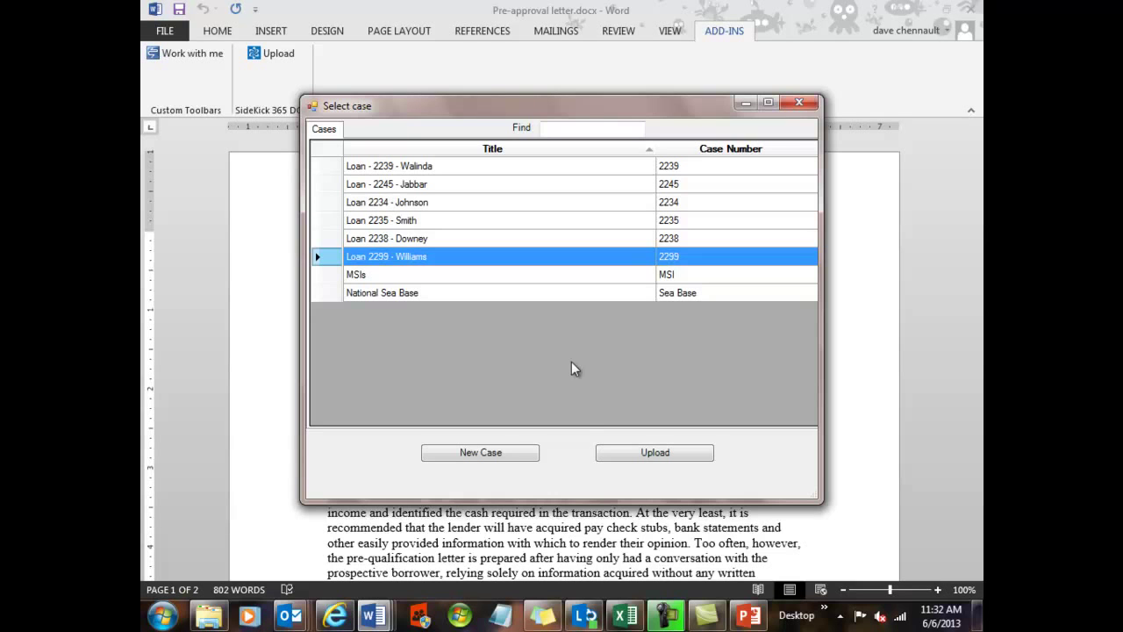
{"action": "left_click", "coordinate": [620, 458]}
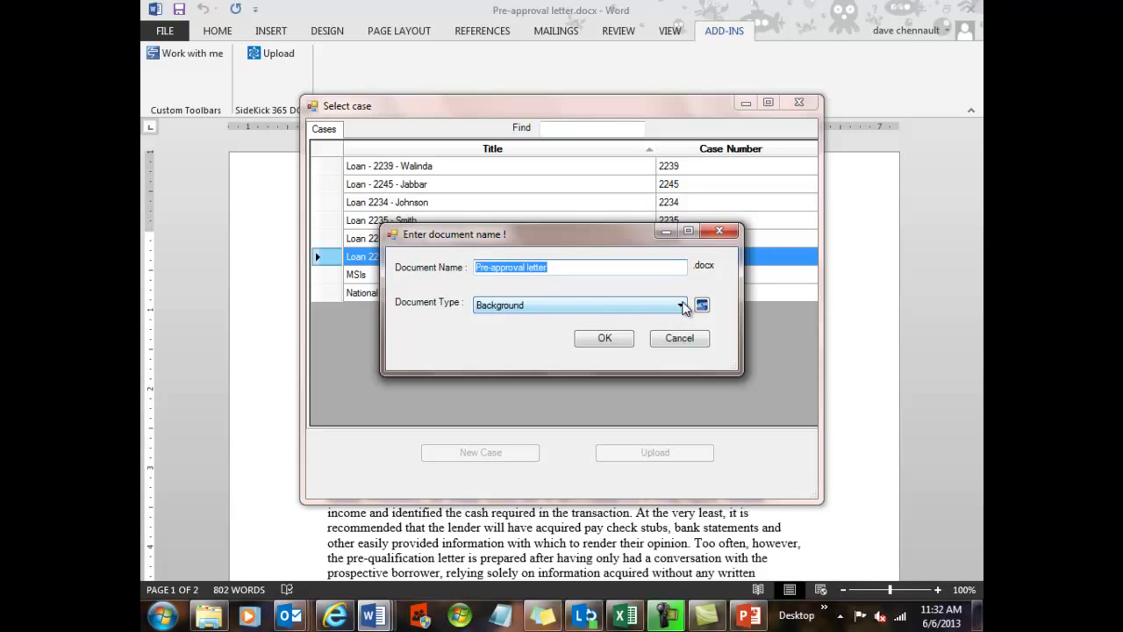
{"action": "left_click", "coordinate": [681, 306]}
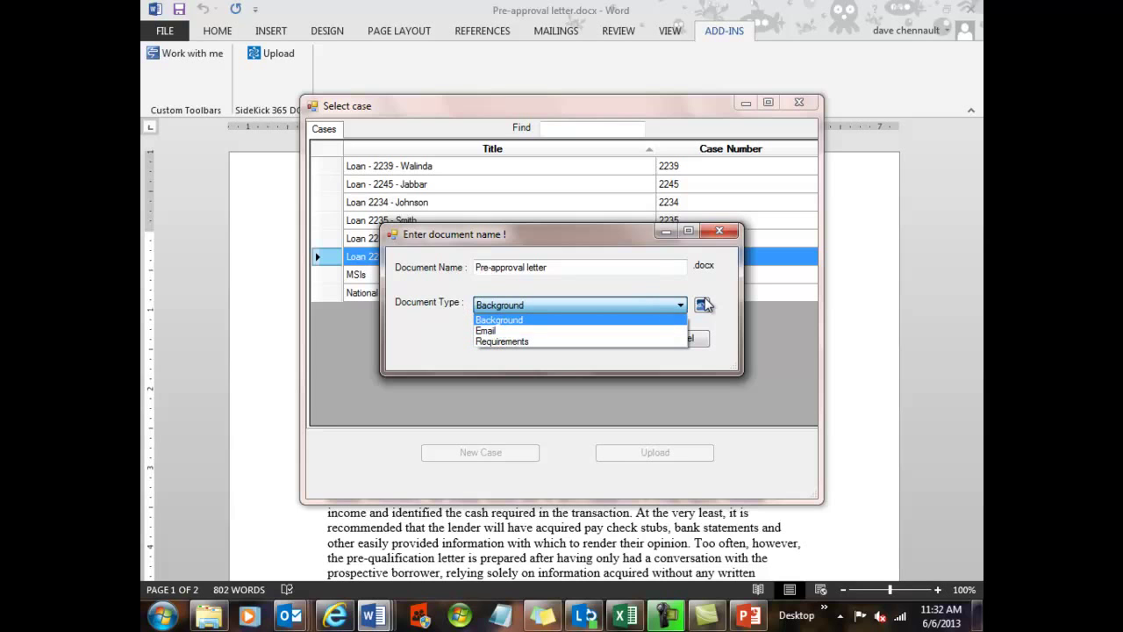
{"action": "left_click", "coordinate": [677, 294]}
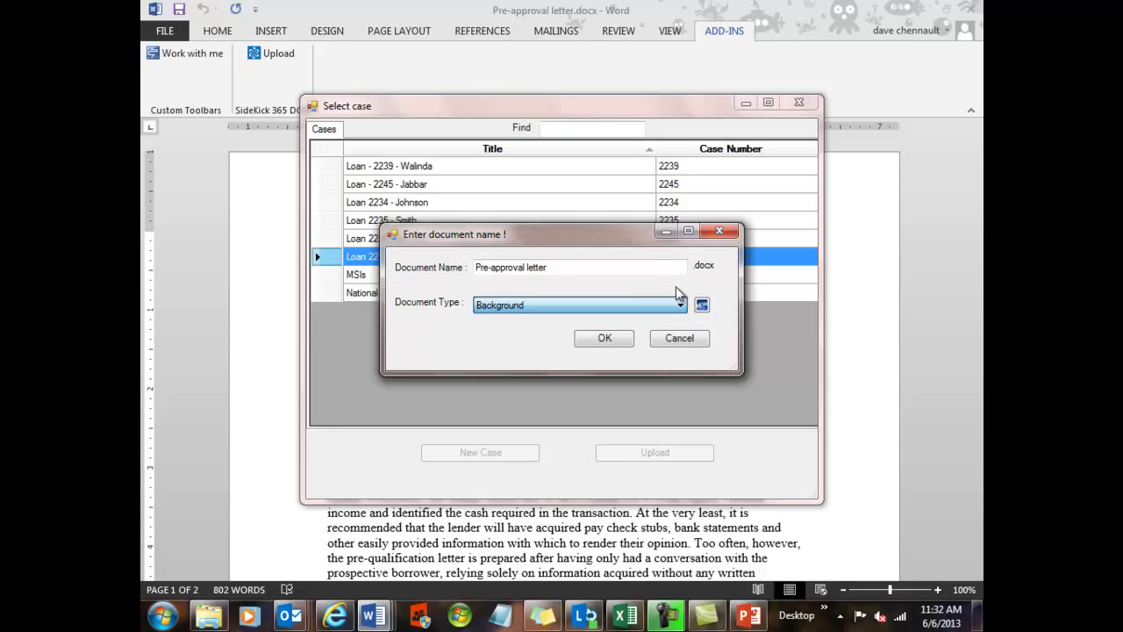
{"action": "left_click", "coordinate": [605, 339]}
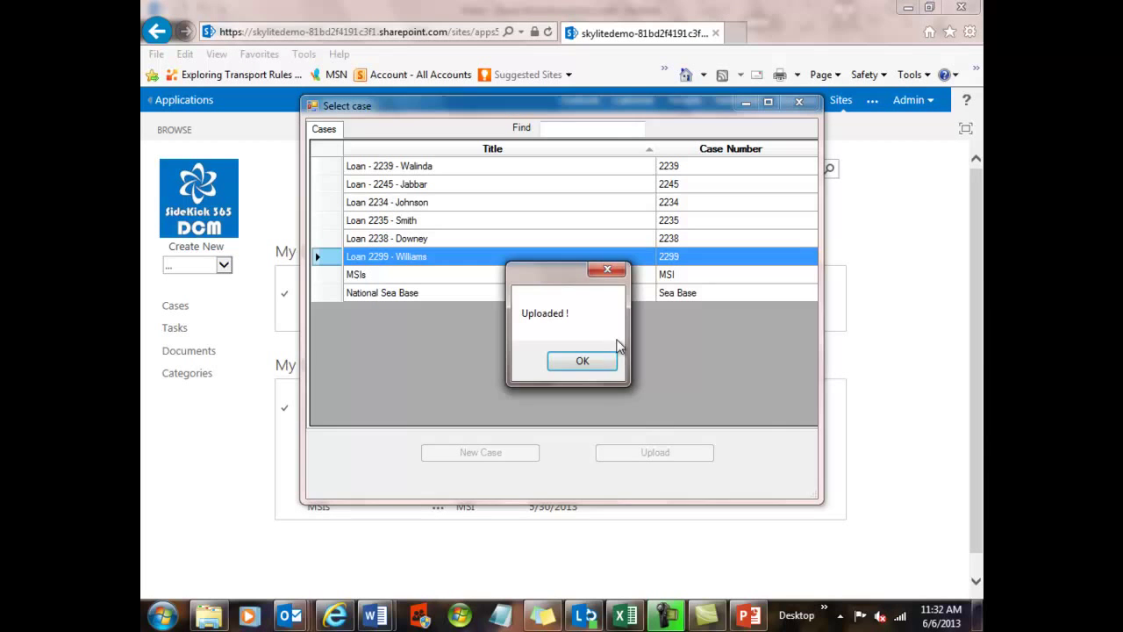
{"action": "left_click", "coordinate": [604, 369]}
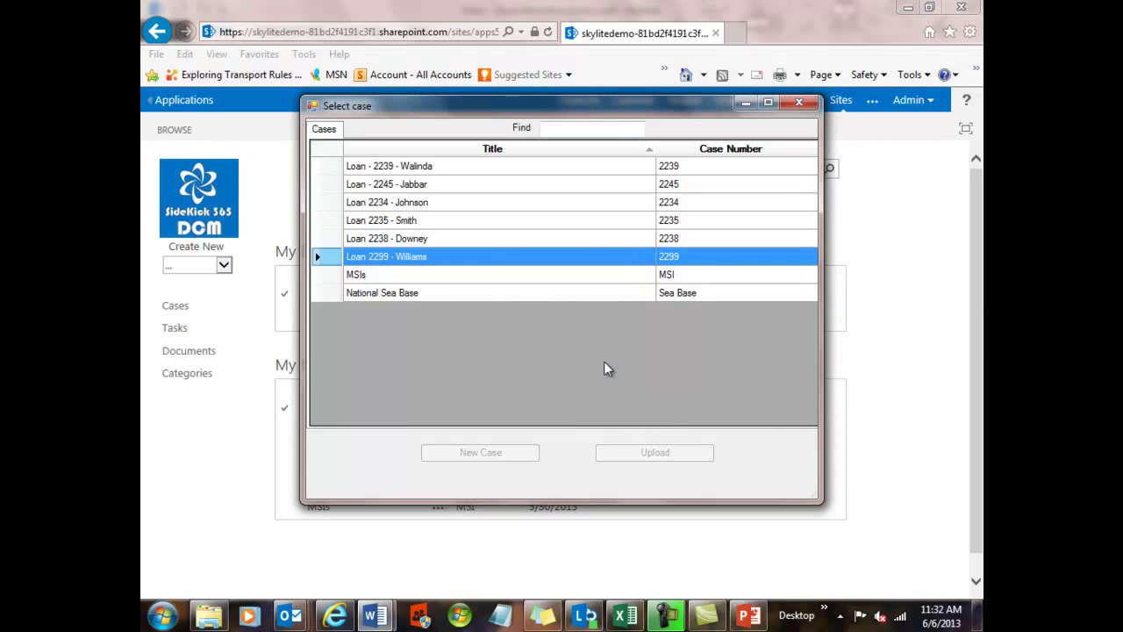
{"action": "left_click", "coordinate": [798, 103]}
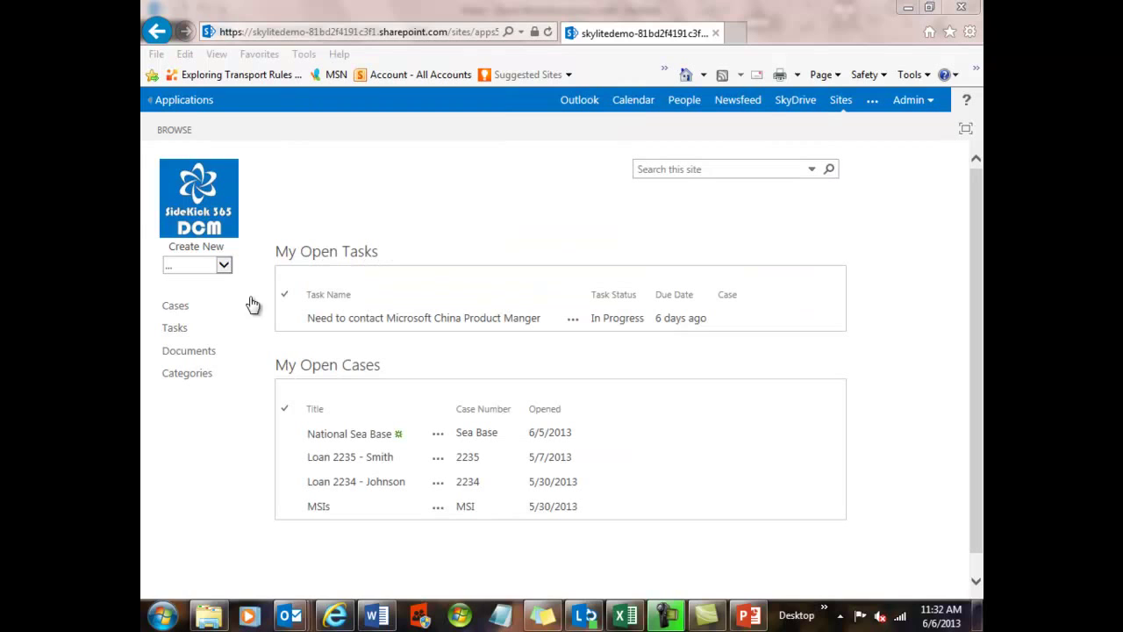
{"action": "left_click", "coordinate": [175, 307]}
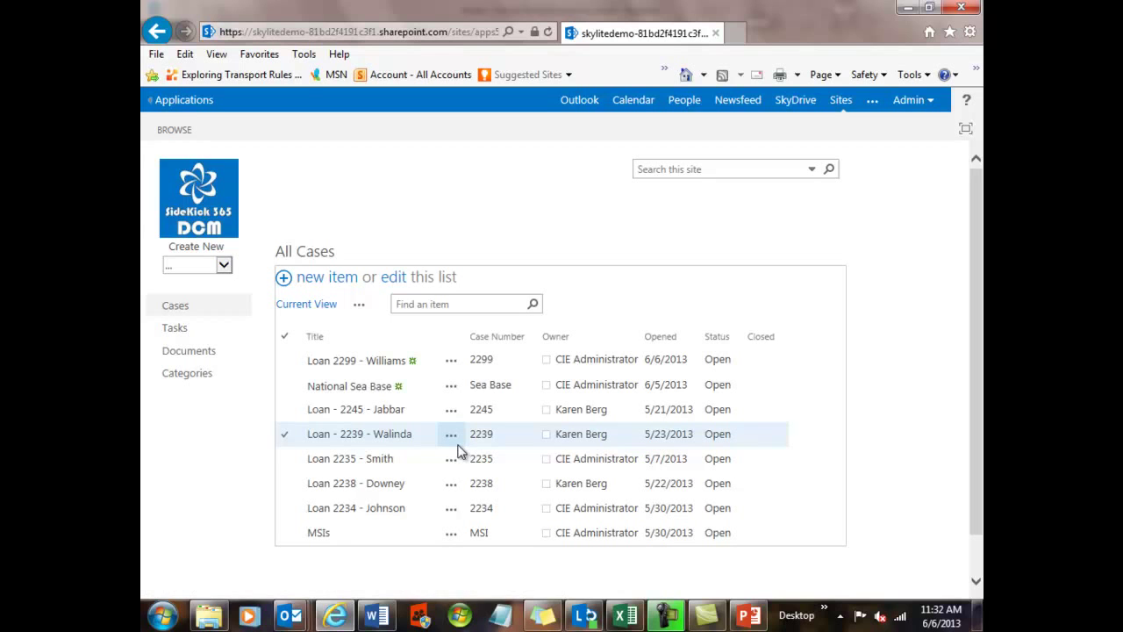
{"action": "left_click", "coordinate": [392, 362]}
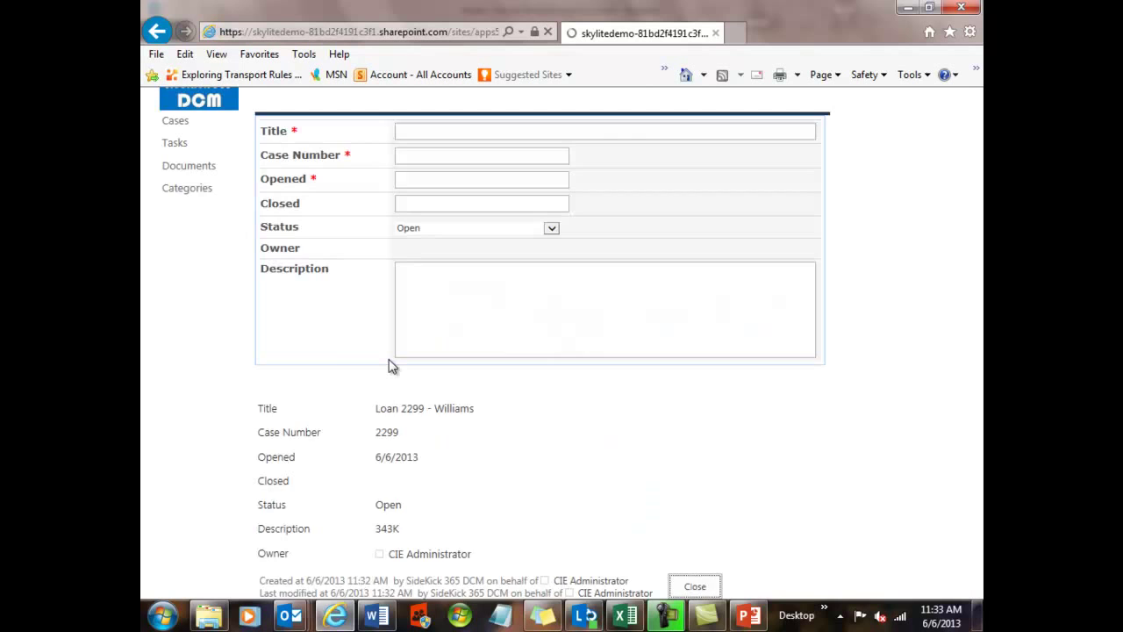
- View the attached Pre-approval letter in Word Web App, then go back to the case page
{"action": "scroll", "coordinate": [389, 366], "scroll_direction": "down", "scroll_amount": 3}
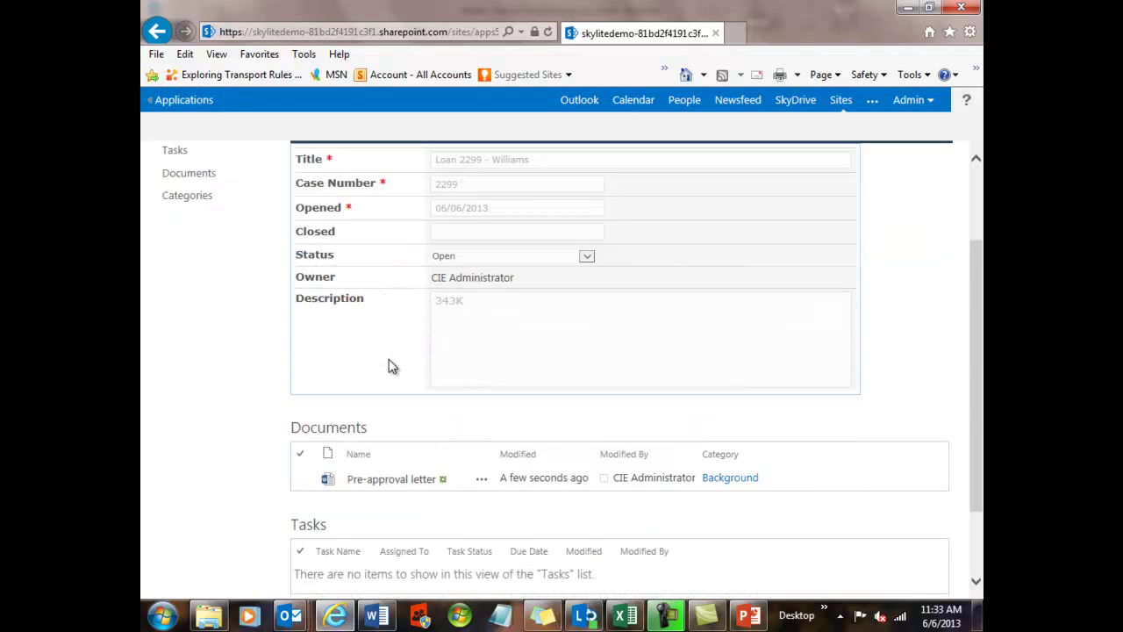
{"action": "left_click", "coordinate": [398, 465]}
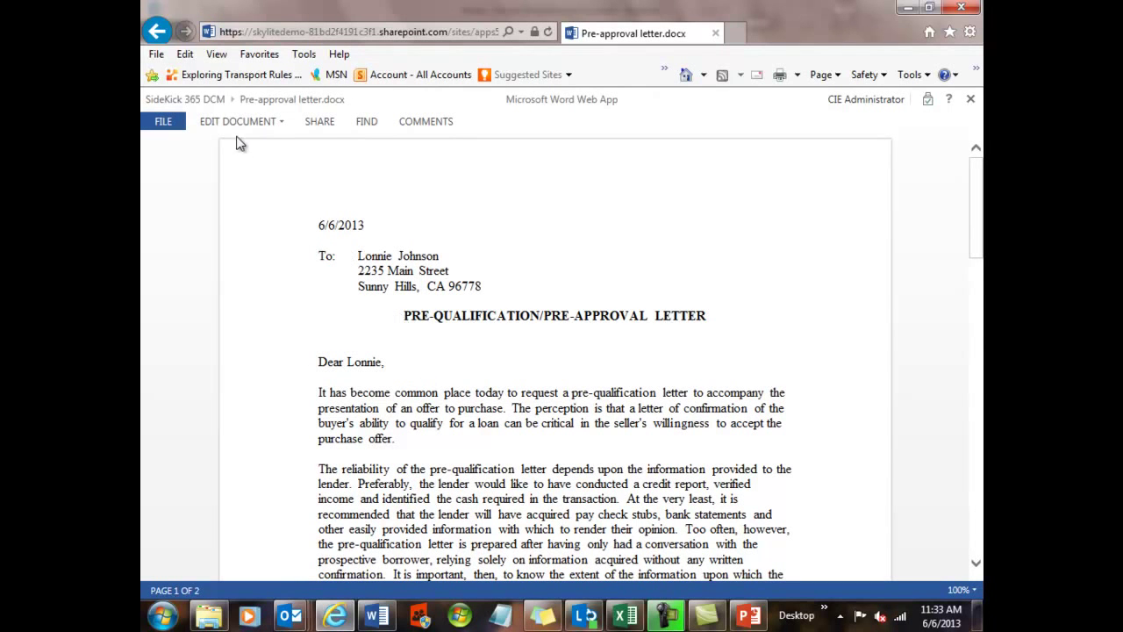
{"action": "left_click", "coordinate": [157, 32]}
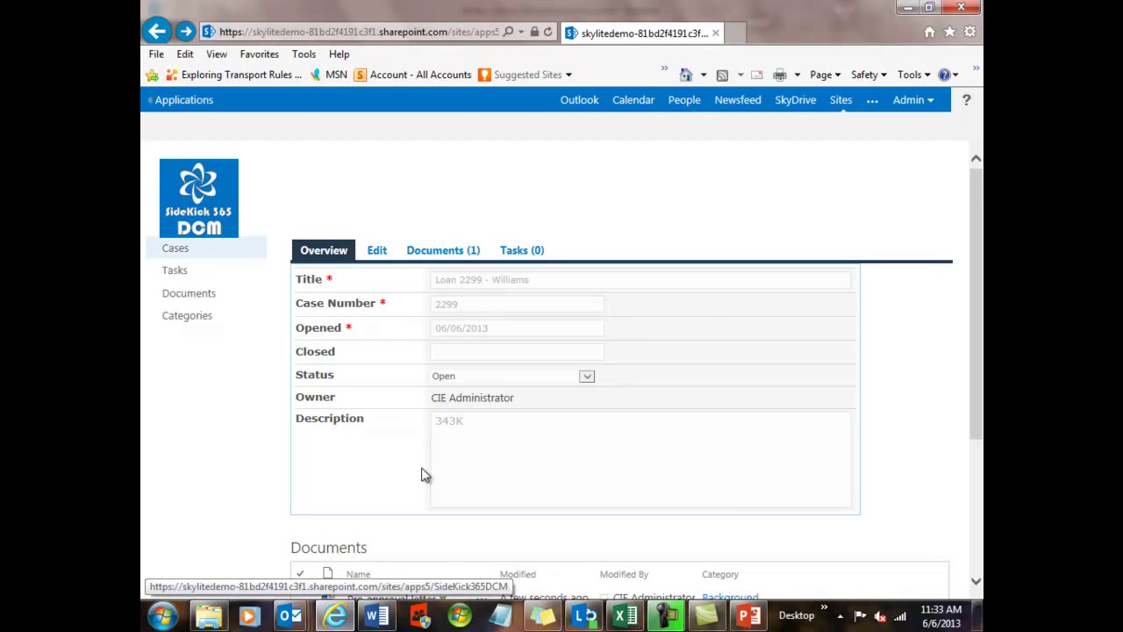
{"action": "left_click", "coordinate": [625, 615]}
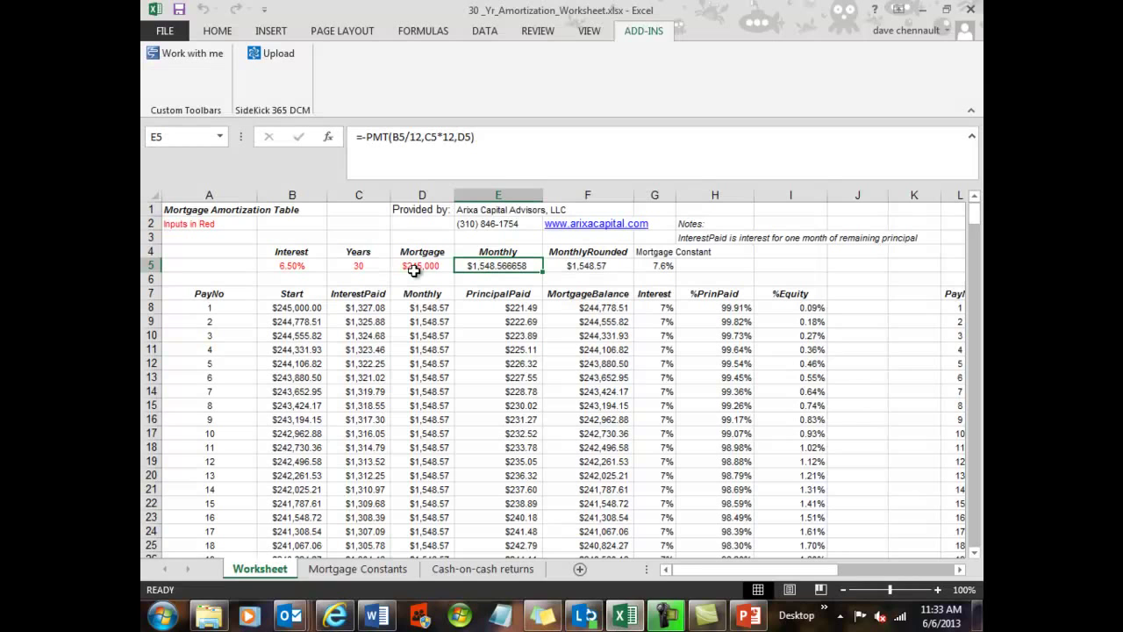
{"action": "left_click", "coordinate": [268, 56]}
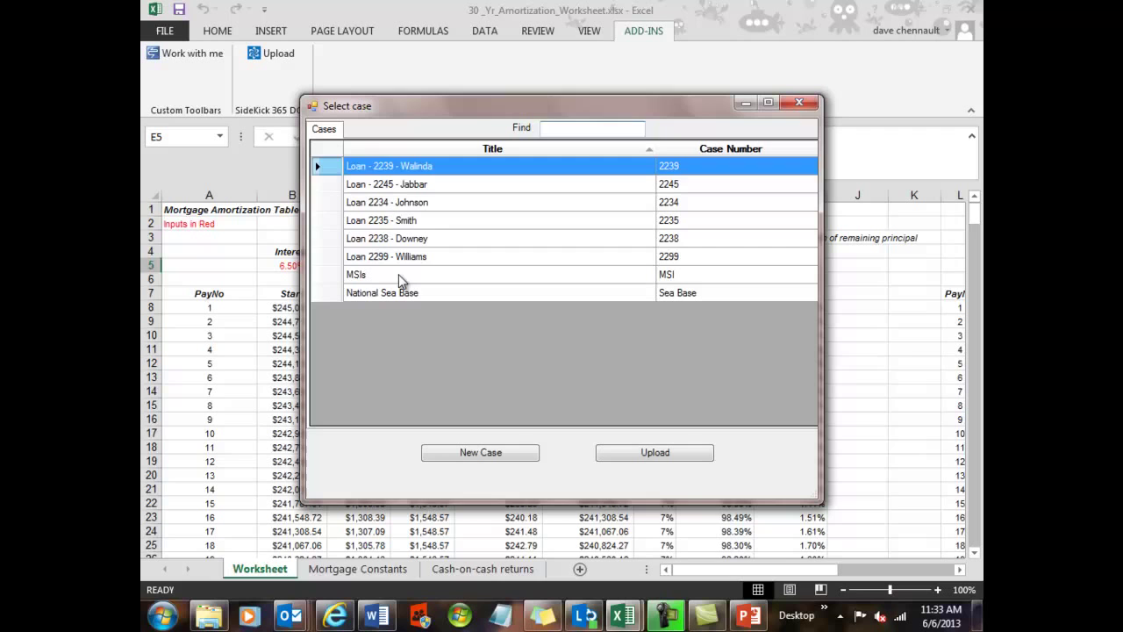
{"action": "left_click", "coordinate": [406, 257]}
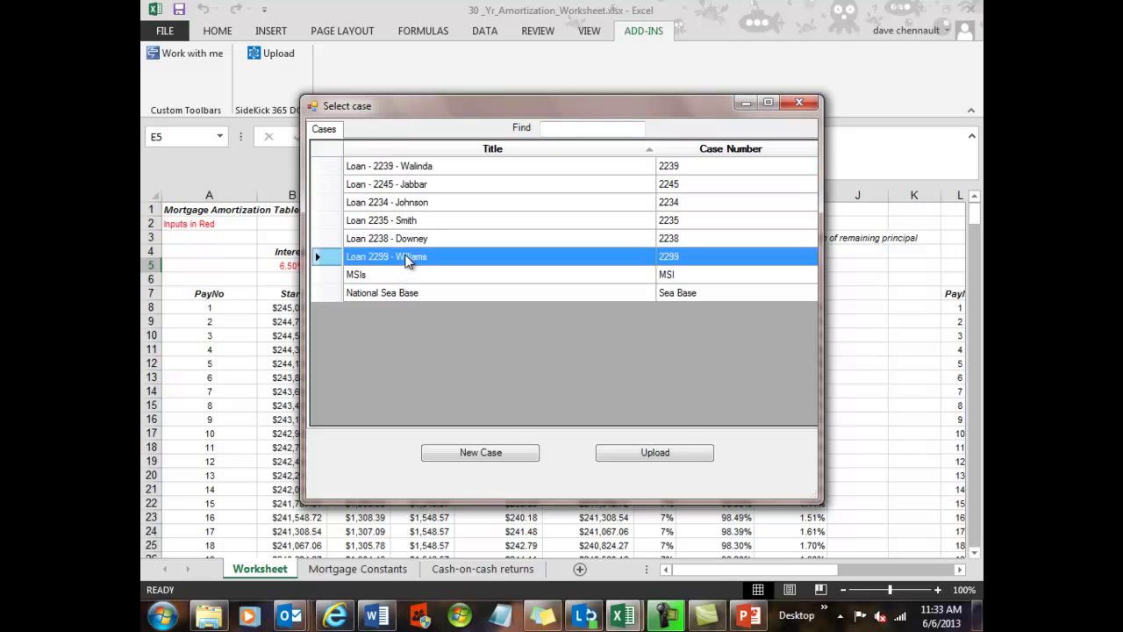
{"action": "left_click", "coordinate": [684, 454]}
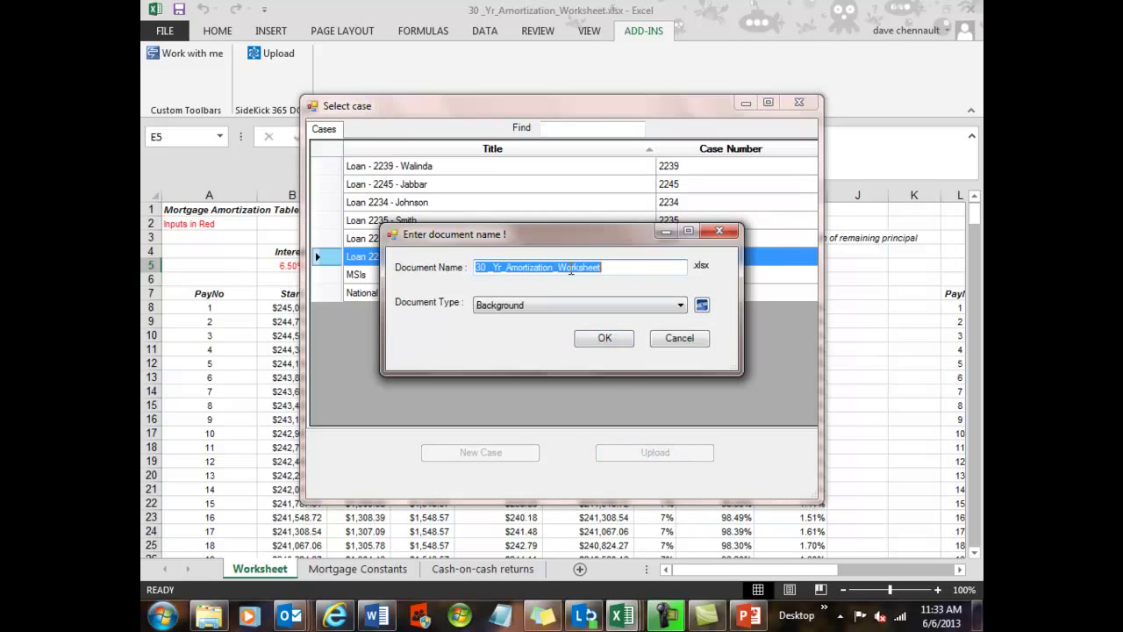
{"action": "left_click", "coordinate": [681, 305]}
{"action": "left_click", "coordinate": [514, 341]}
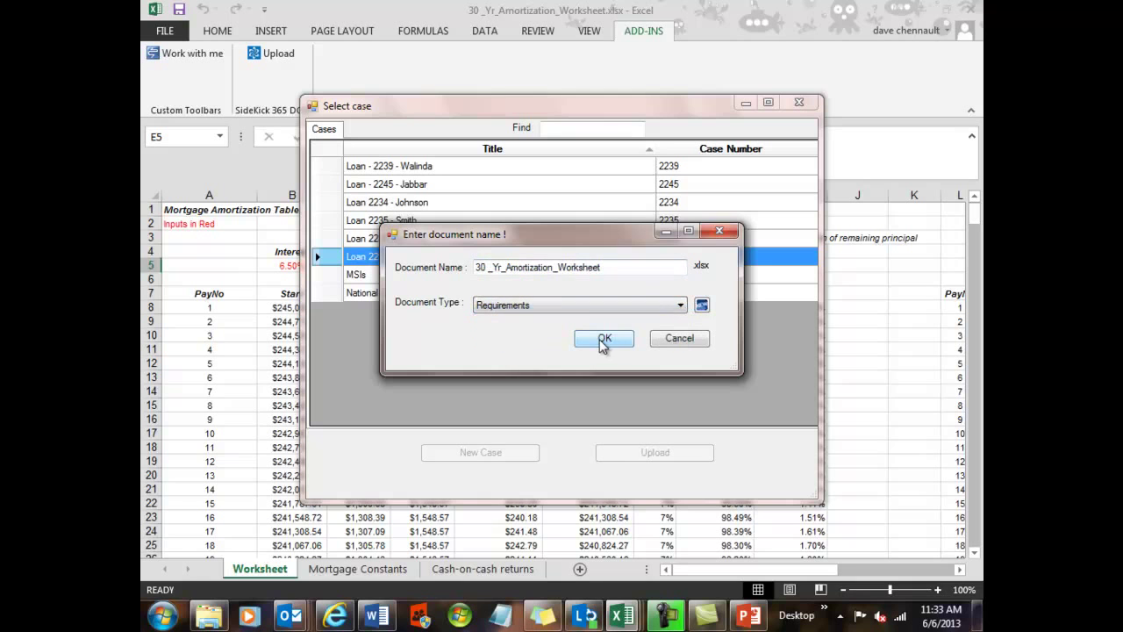
{"action": "left_click", "coordinate": [604, 340]}
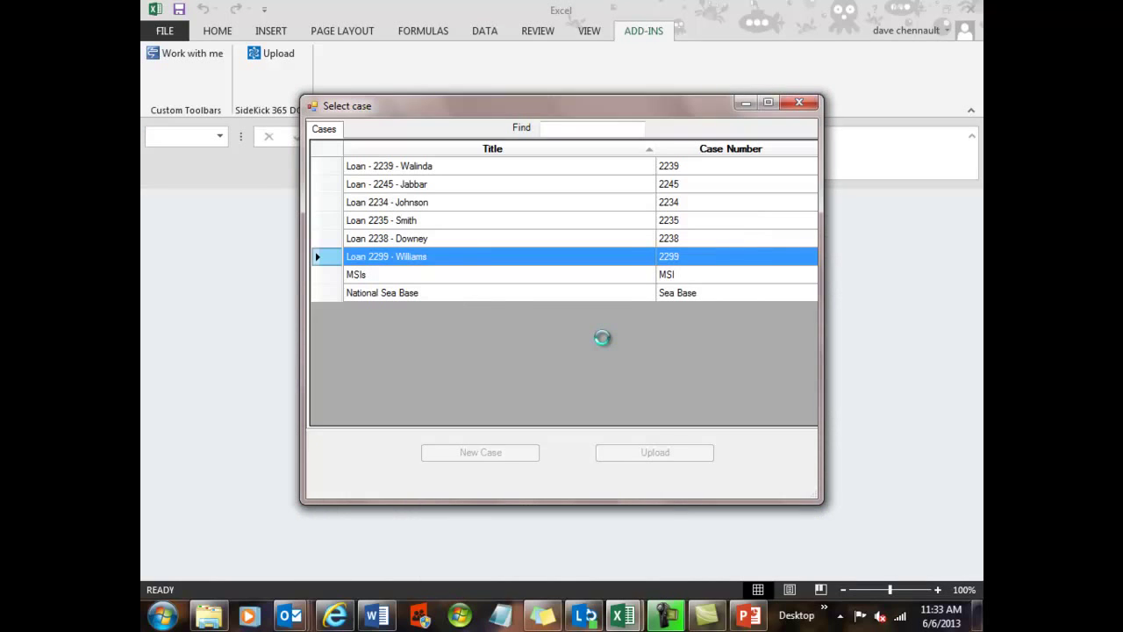
{"action": "left_click", "coordinate": [596, 359]}
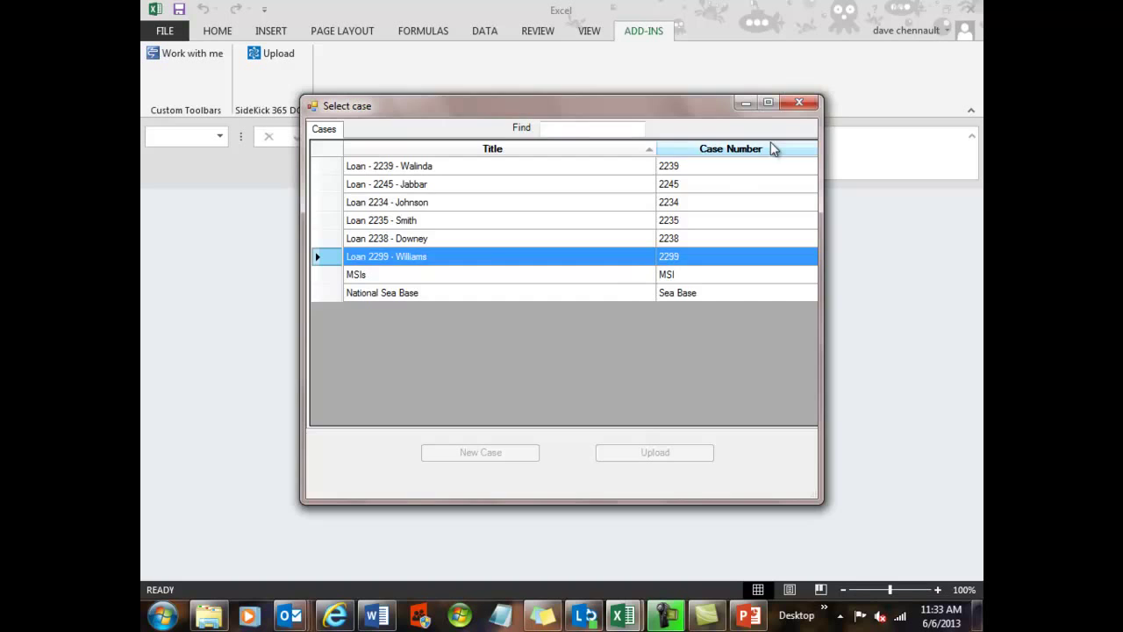
{"action": "left_click", "coordinate": [799, 103]}
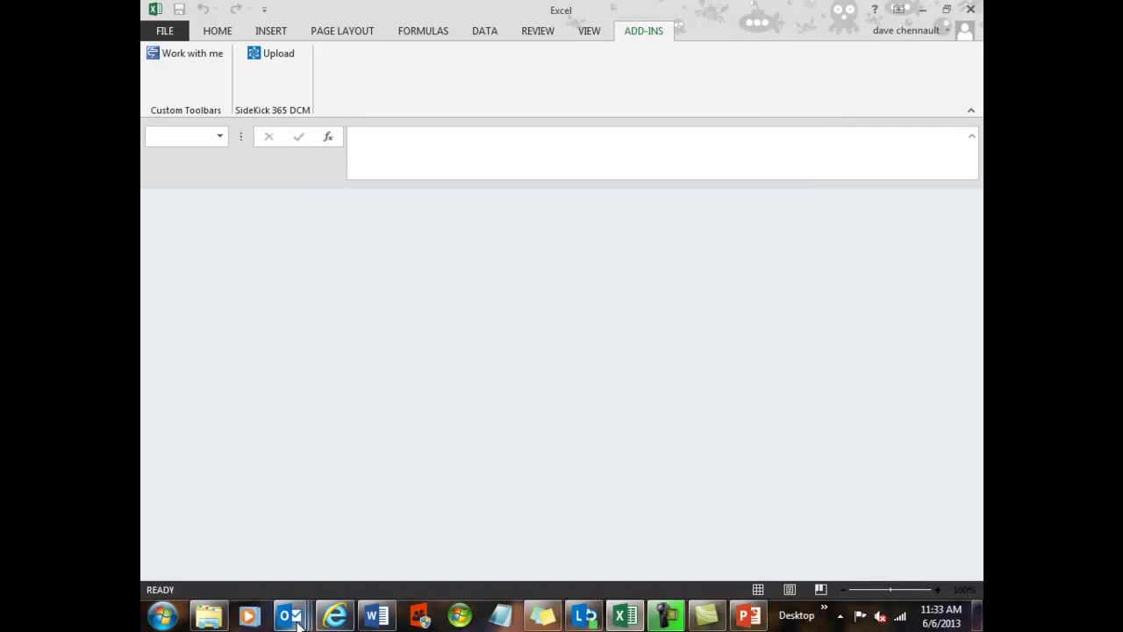
{"action": "left_click", "coordinate": [334, 617]}
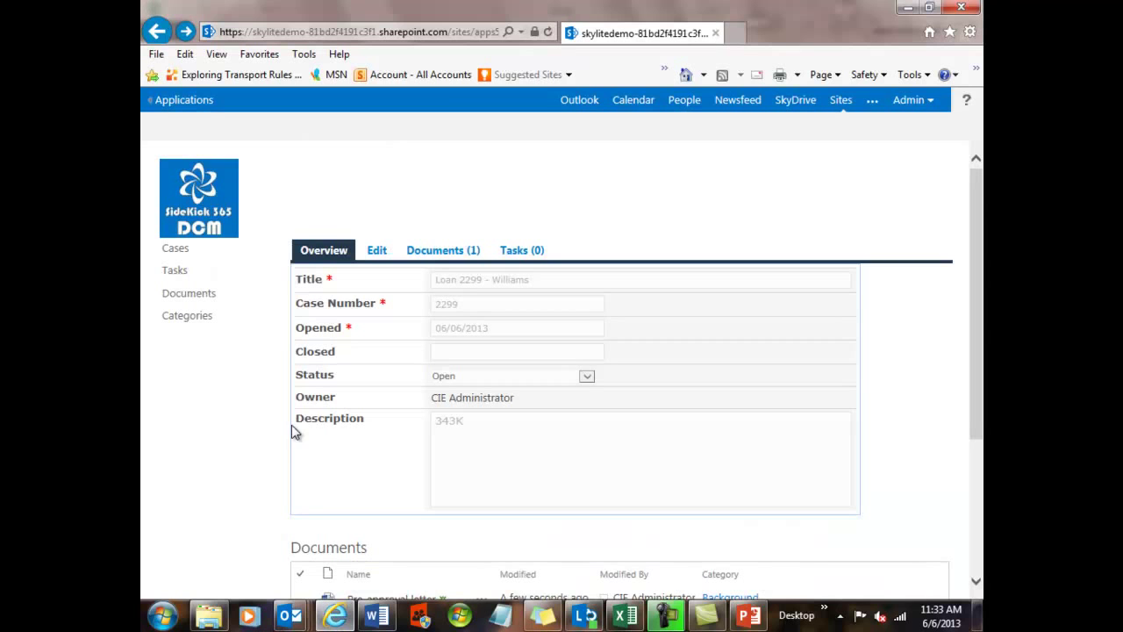
{"action": "left_click", "coordinate": [549, 35]}
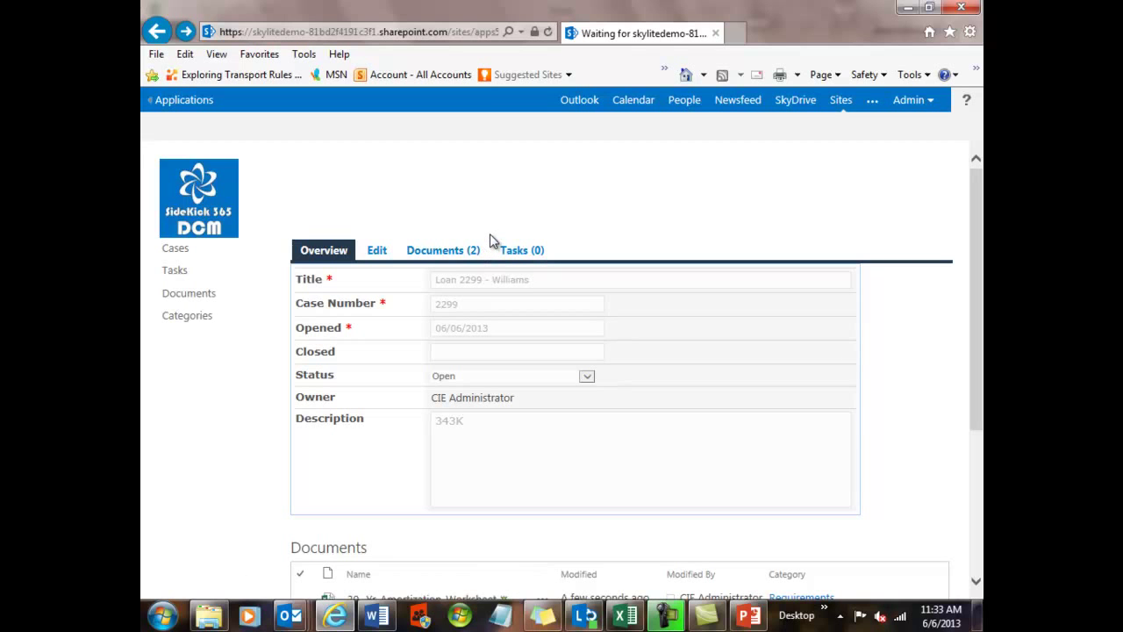
{"action": "scroll", "coordinate": [487, 224], "scroll_direction": "down", "scroll_amount": 1}
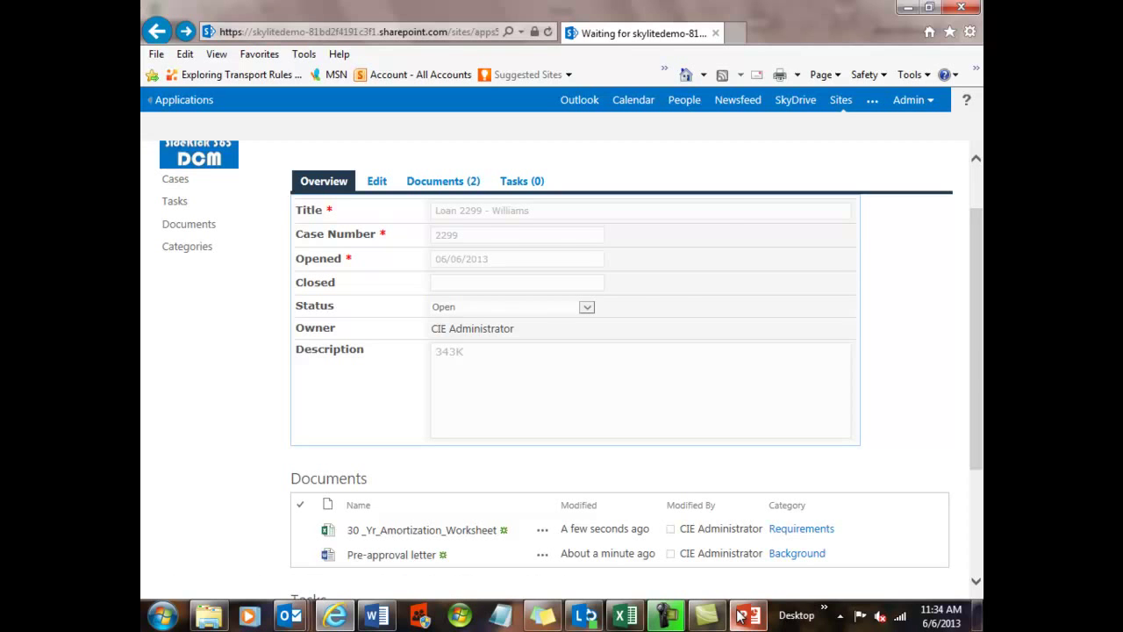
{"action": "left_click", "coordinate": [740, 616]}
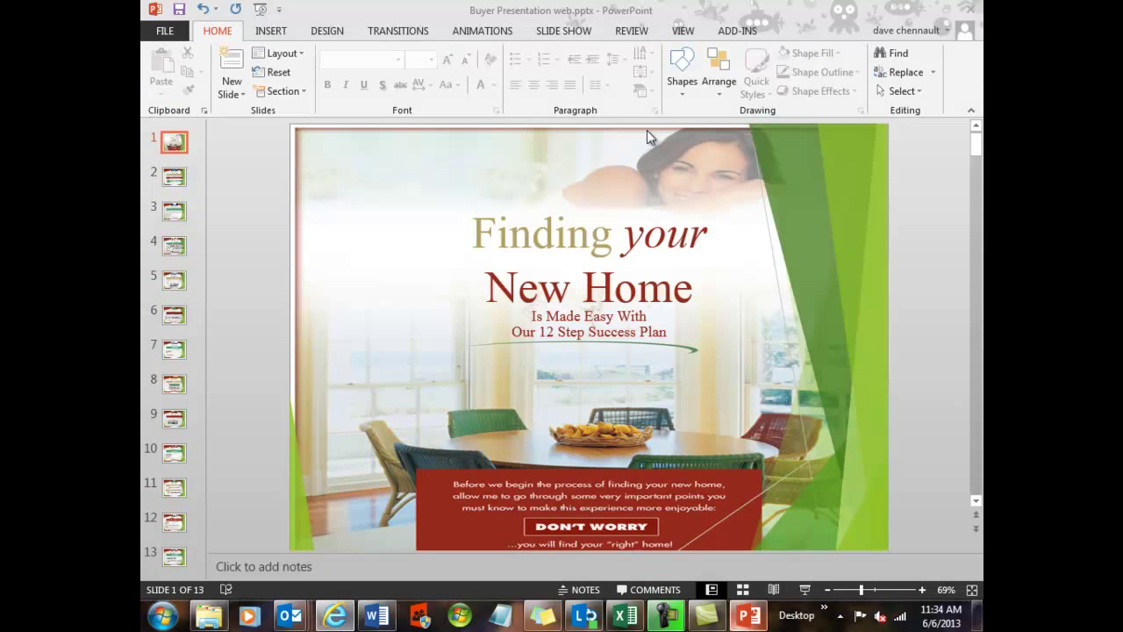
- Start the SideKick upload and sign in to Office 365 with the account e-mail and password
{"action": "left_click", "coordinate": [735, 31]}
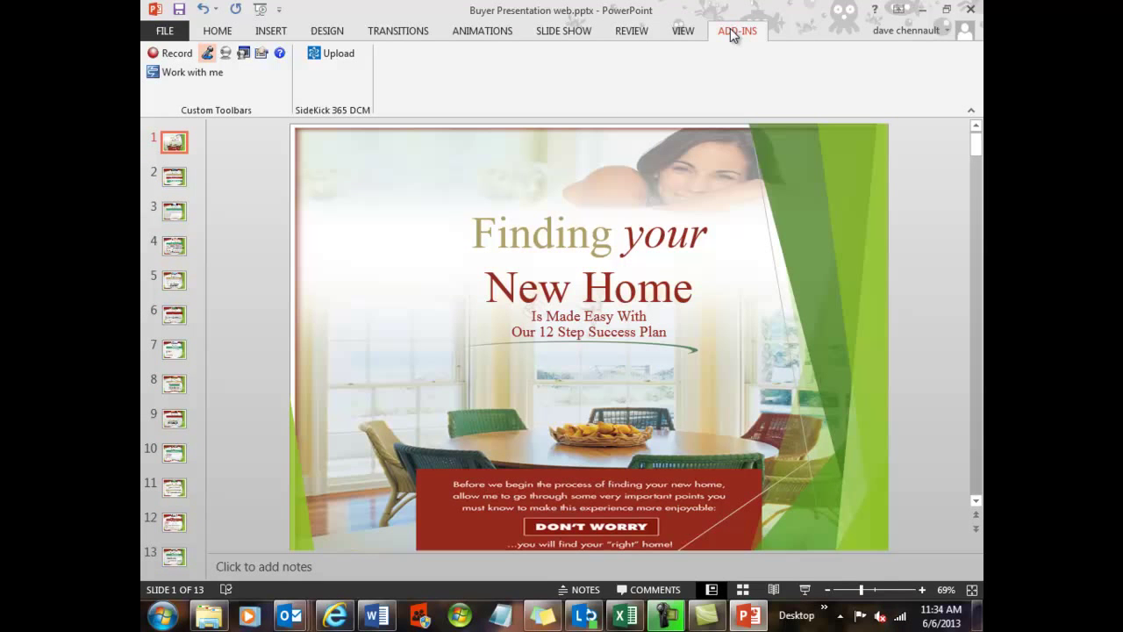
{"action": "left_click", "coordinate": [340, 56]}
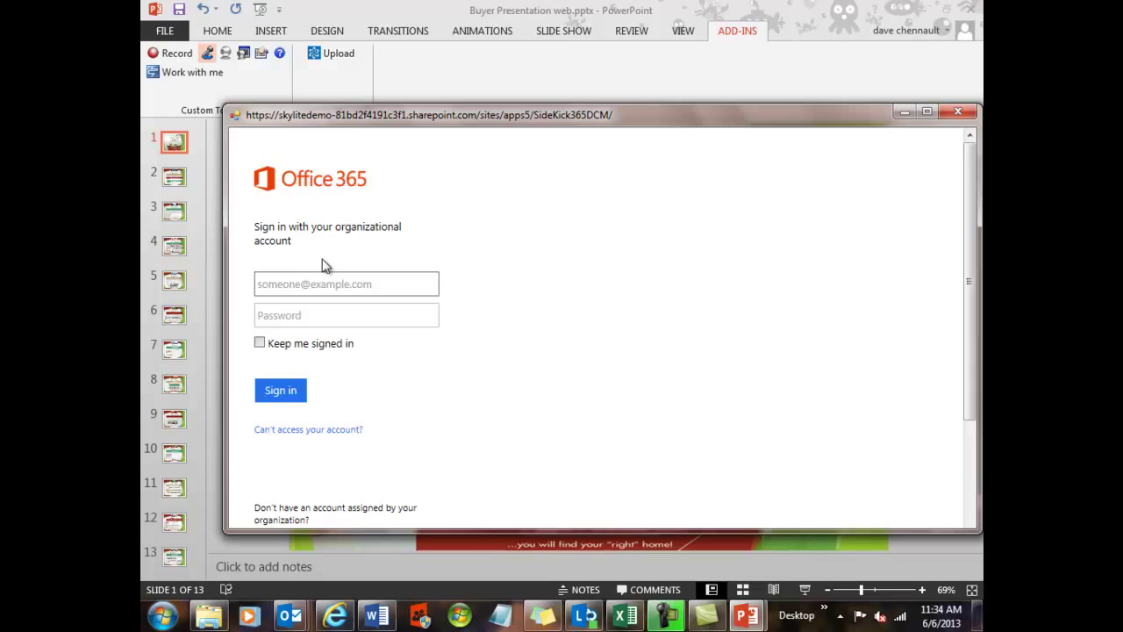
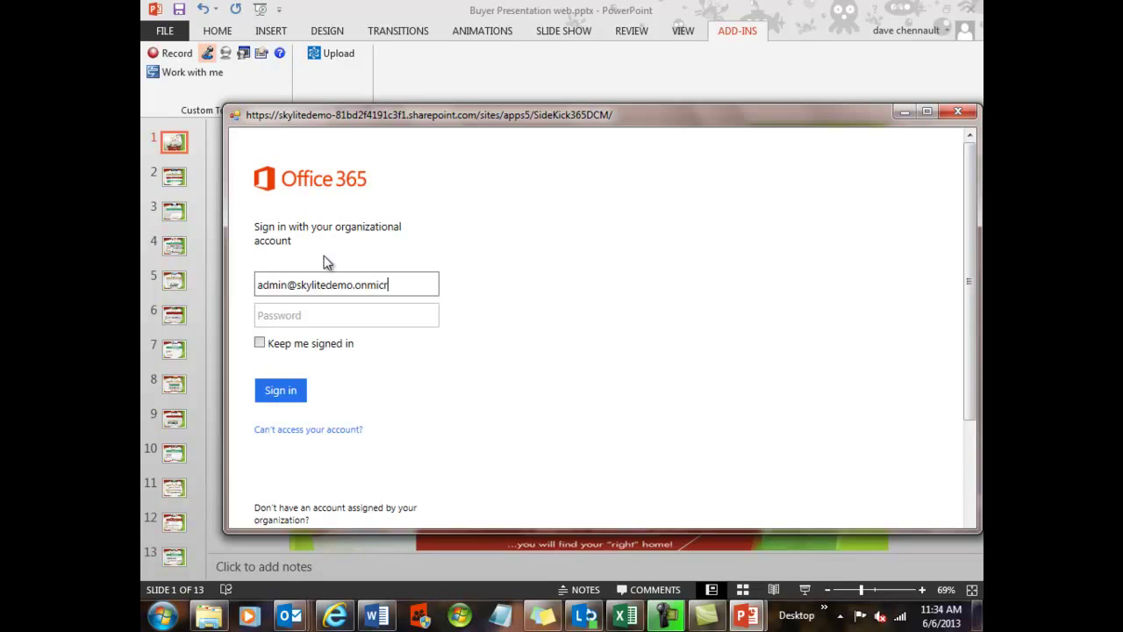
{"action": "left_click", "coordinate": [279, 318]}
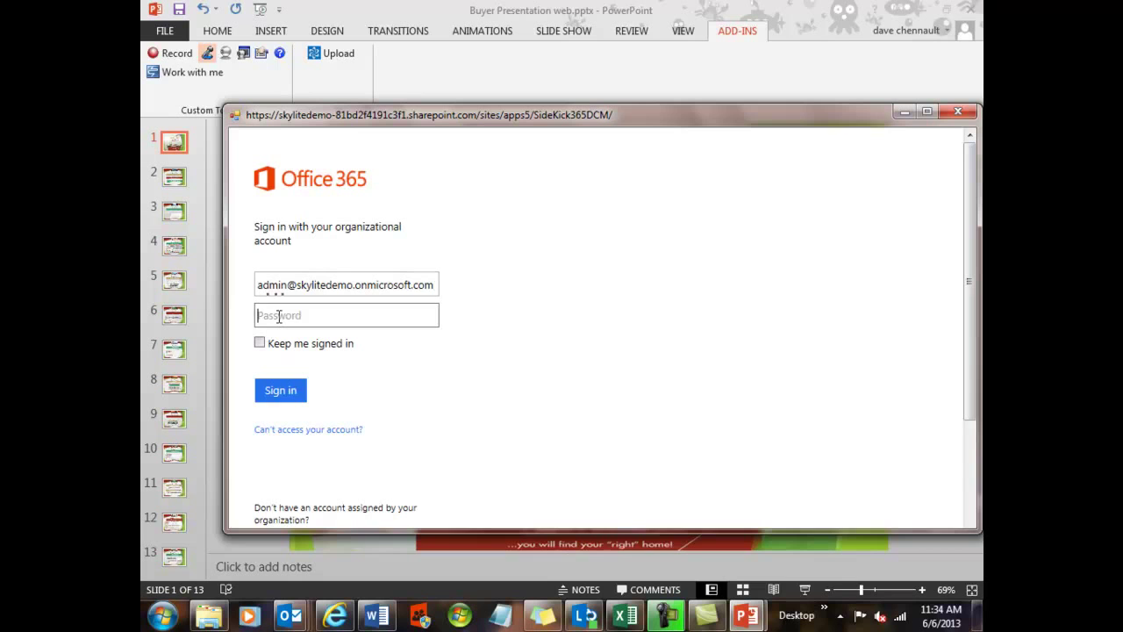
{"action": "type", "text": "**********"}
{"action": "left_click", "coordinate": [288, 395]}
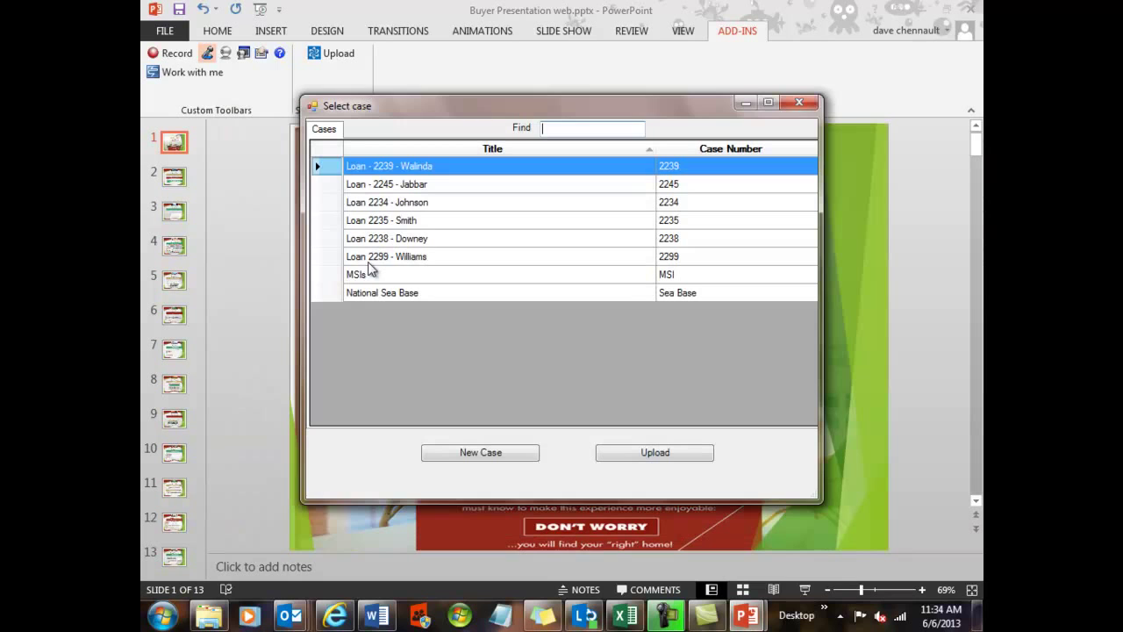
{"action": "left_click", "coordinate": [407, 257]}
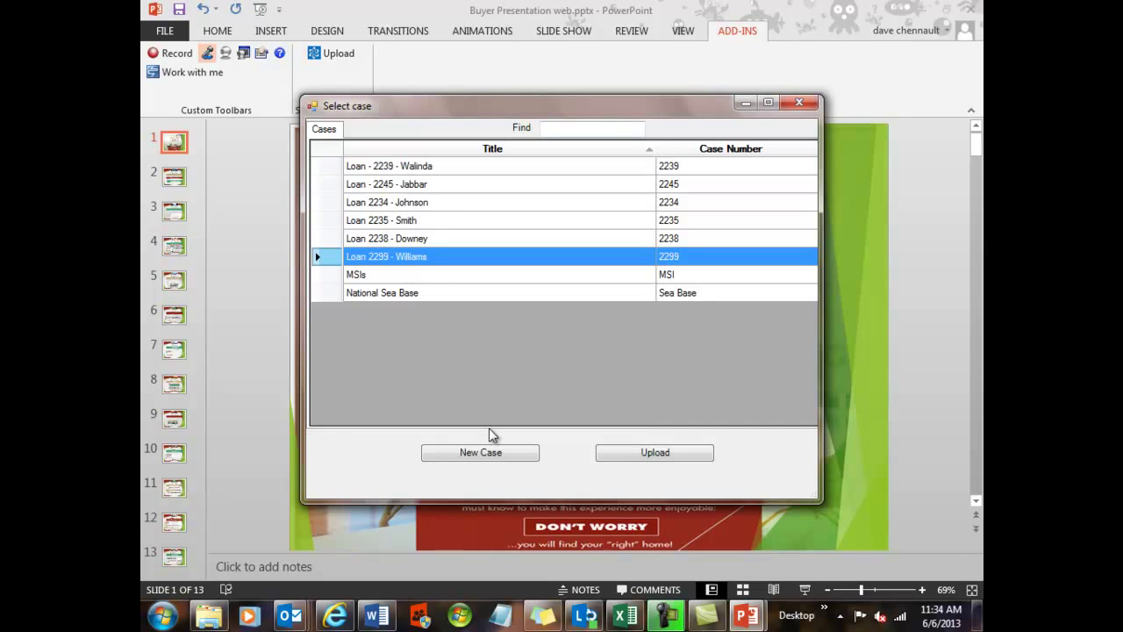
{"action": "left_click", "coordinate": [624, 455]}
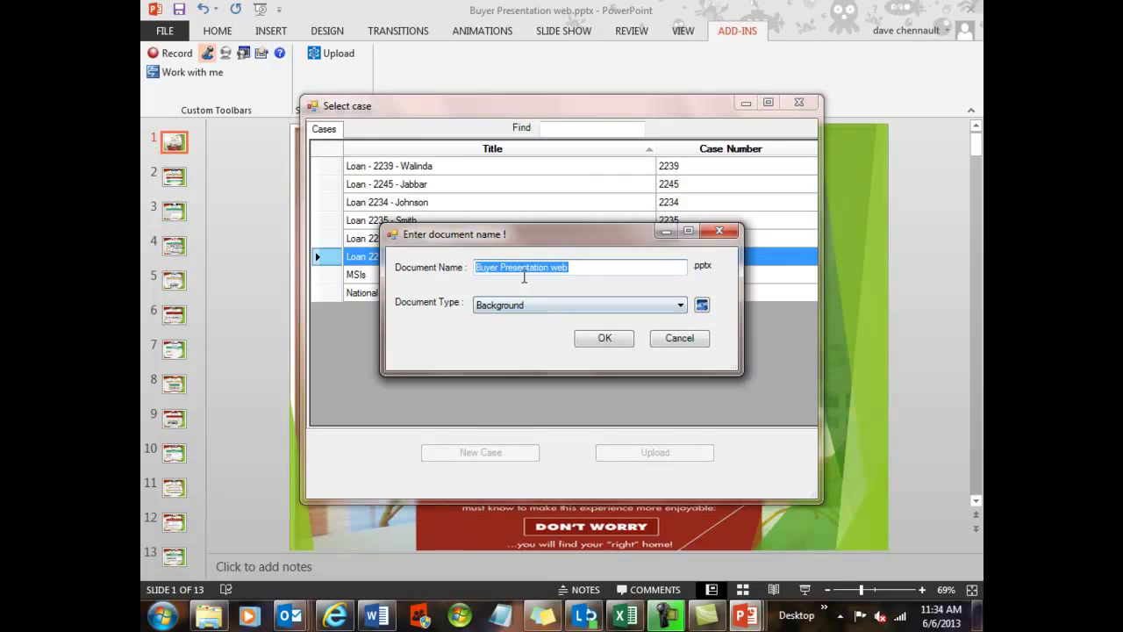
{"action": "left_click", "coordinate": [602, 341]}
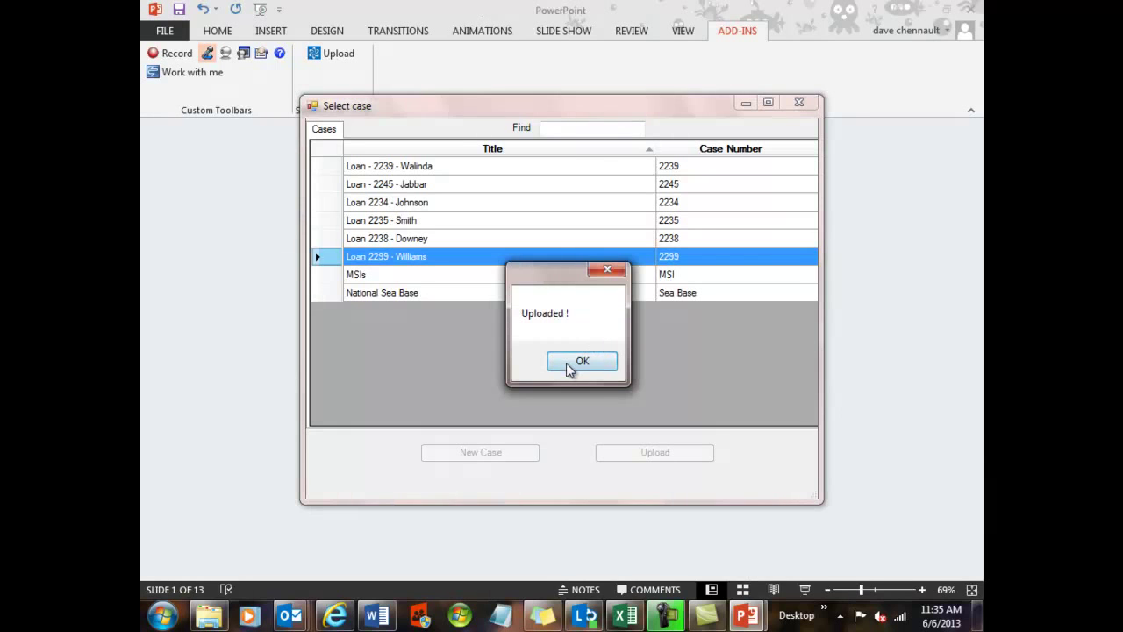
{"action": "left_click", "coordinate": [576, 362]}
{"action": "left_click", "coordinate": [805, 104]}
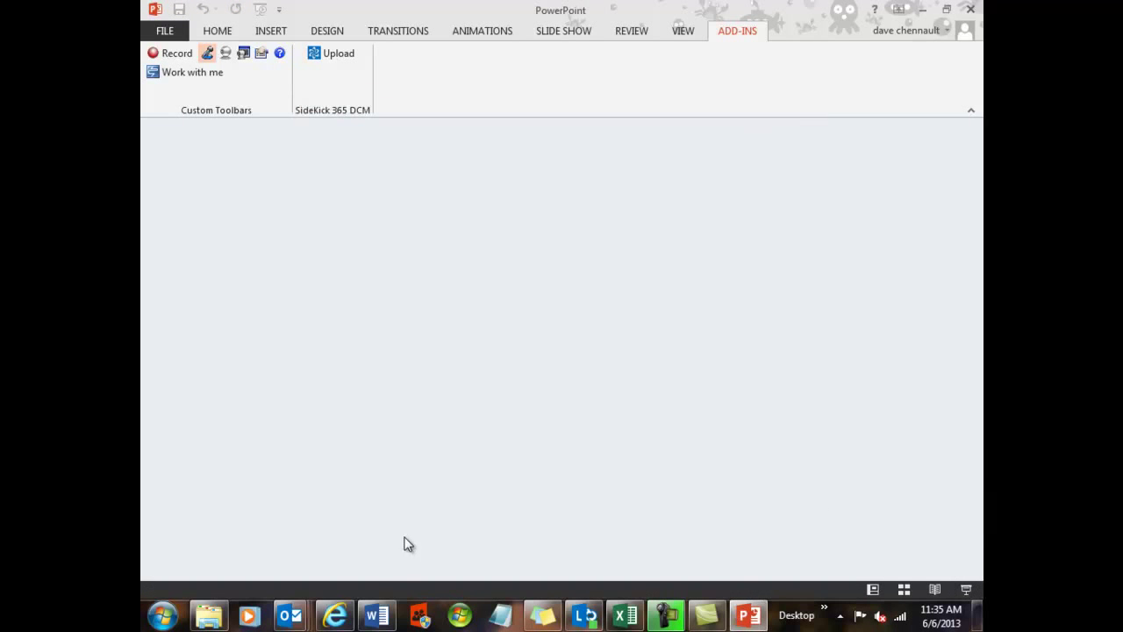
{"action": "left_click", "coordinate": [336, 617]}
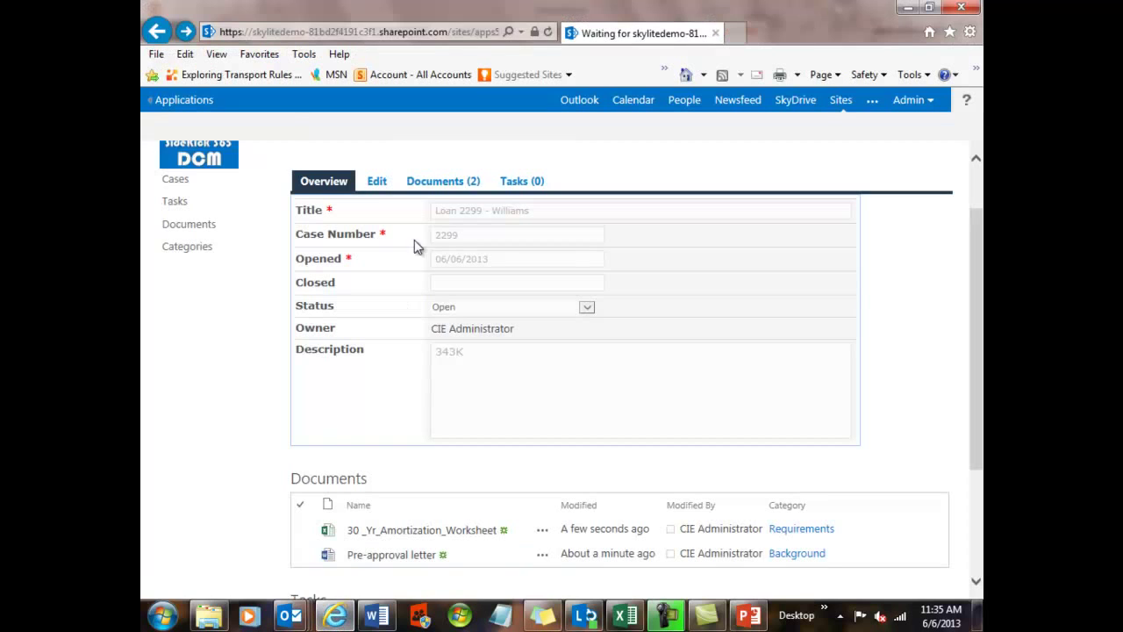
{"action": "left_click", "coordinate": [545, 35]}
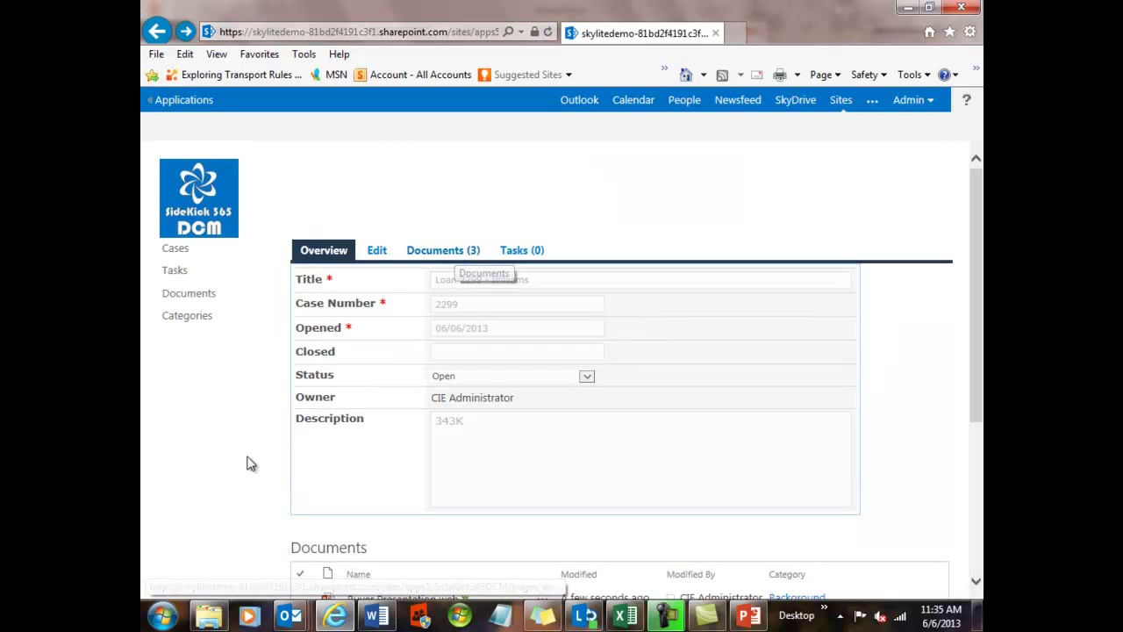
{"action": "scroll", "coordinate": [248, 462], "scroll_direction": "down", "scroll_amount": 3}
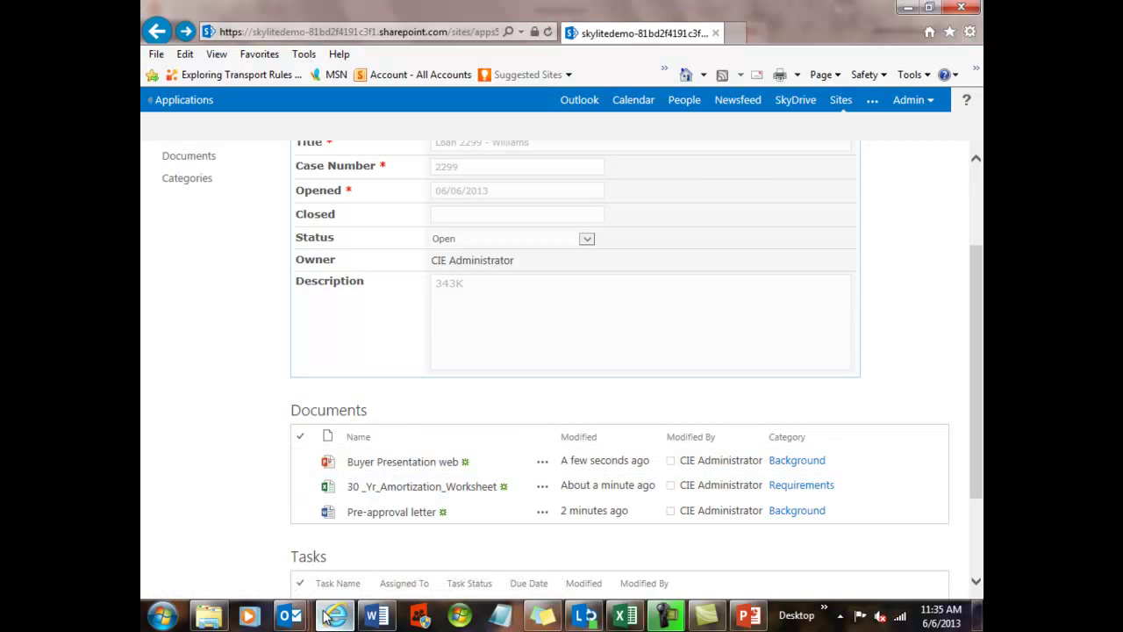
{"action": "mouse_move", "coordinate": [290, 617]}
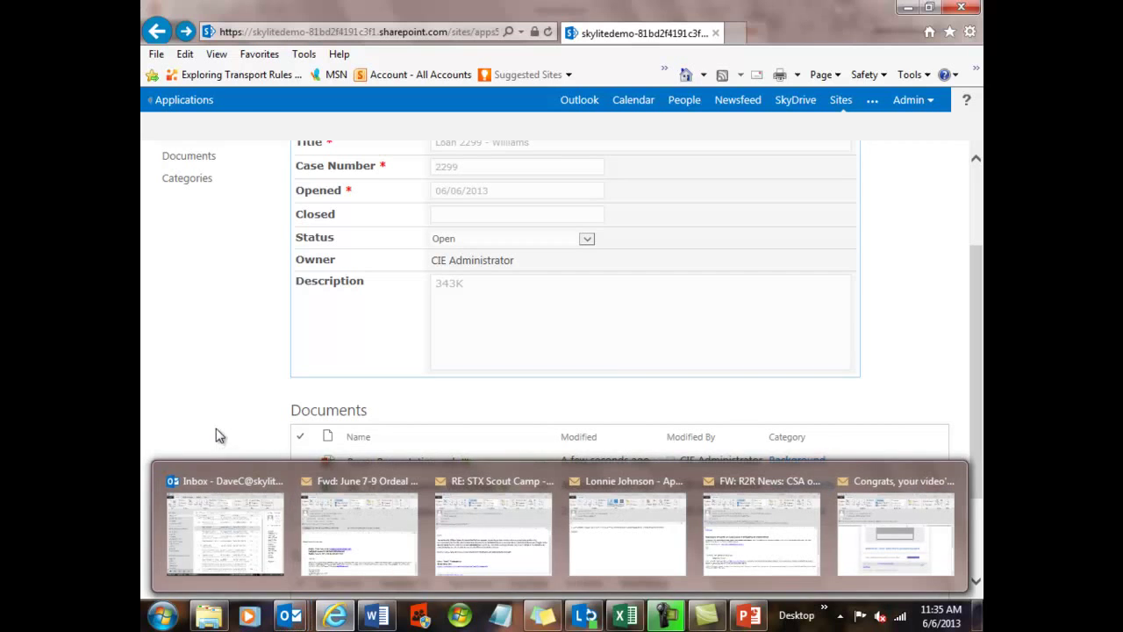
{"action": "left_click", "coordinate": [209, 521]}
- Open the approval email in its own window and show the SideKick case list
{"action": "left_click", "coordinate": [420, 257]}
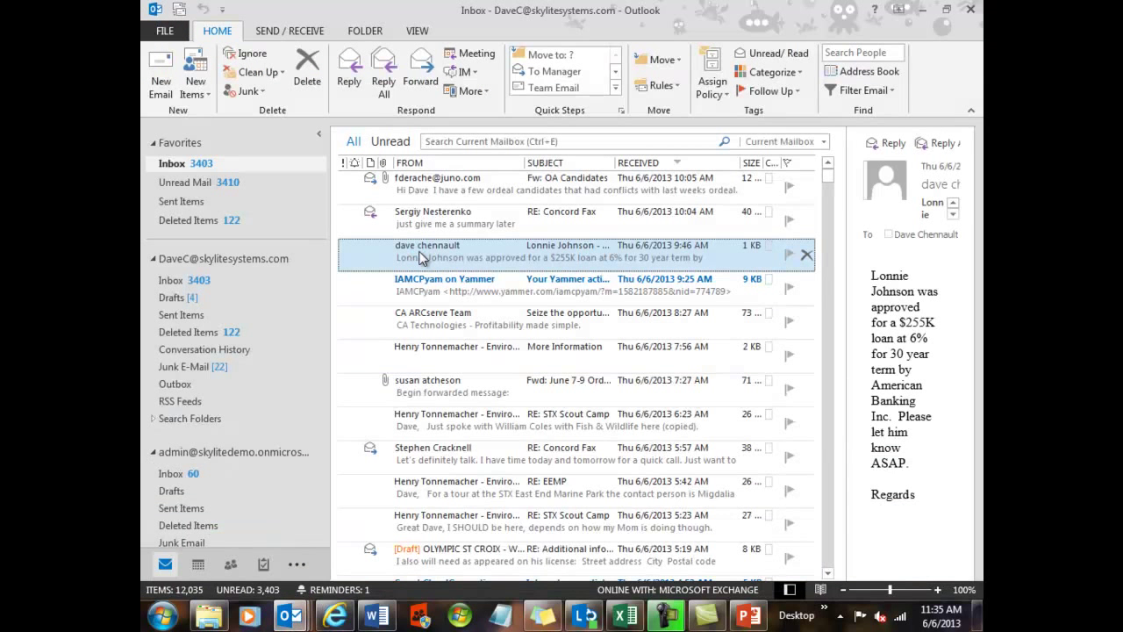
{"action": "double_click", "coordinate": [420, 257]}
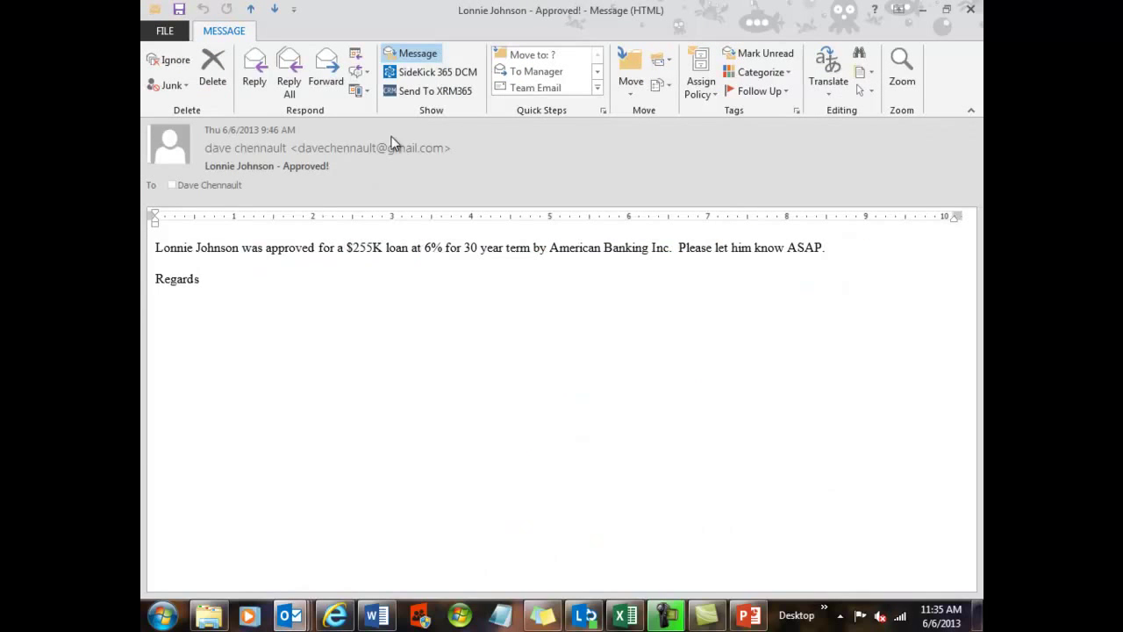
{"action": "left_click", "coordinate": [420, 77]}
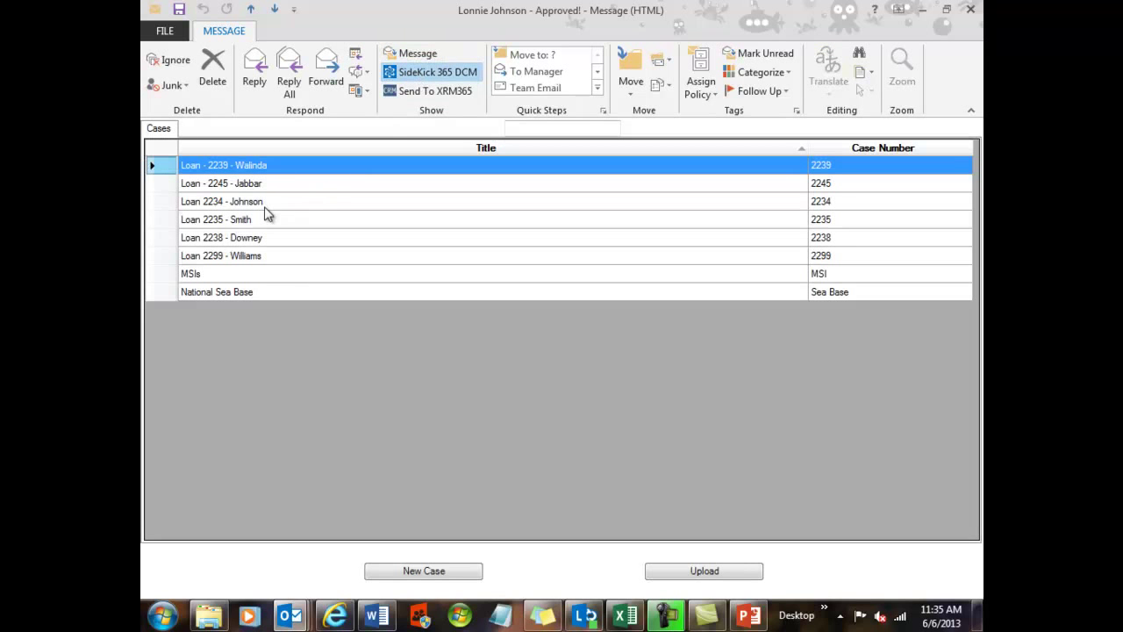
{"action": "left_click", "coordinate": [246, 204]}
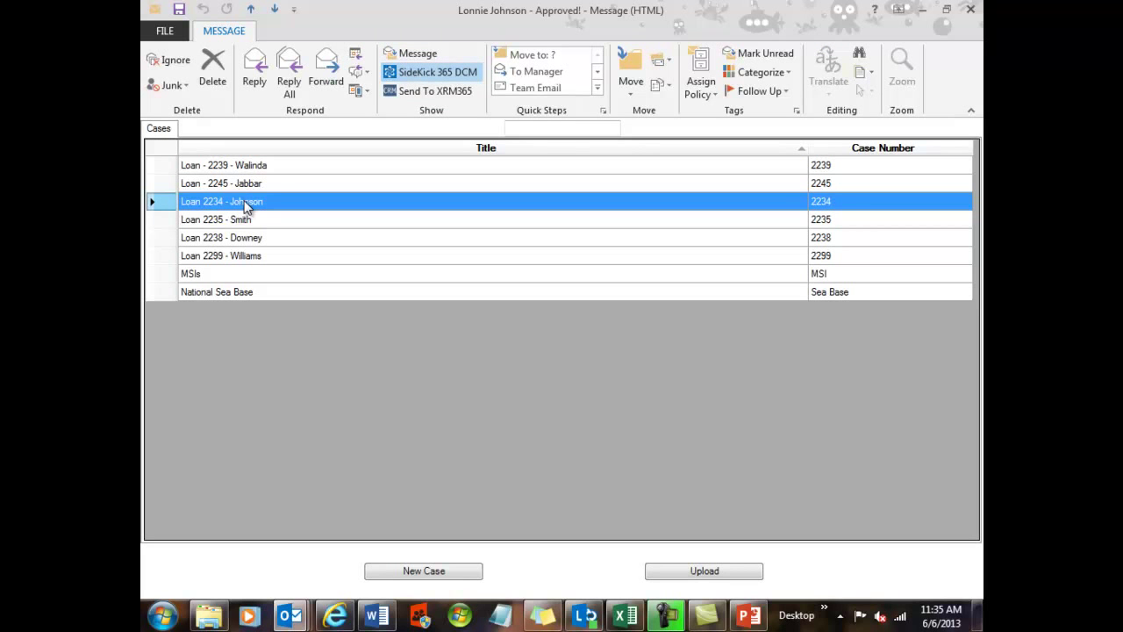
{"action": "left_click", "coordinate": [247, 259]}
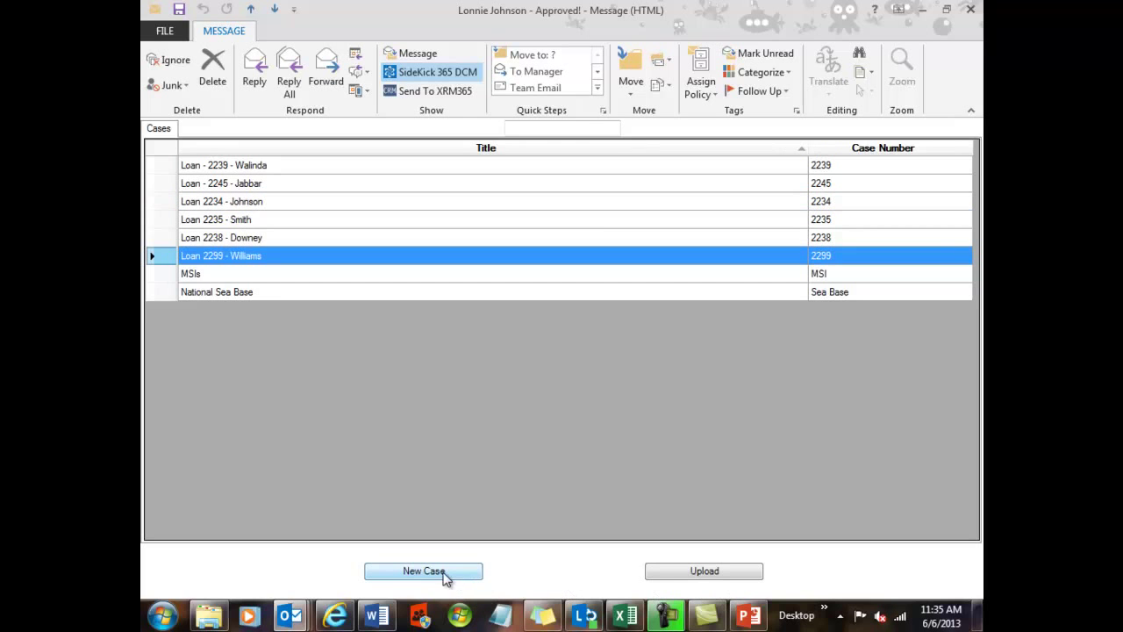
{"action": "left_click", "coordinate": [732, 577]}
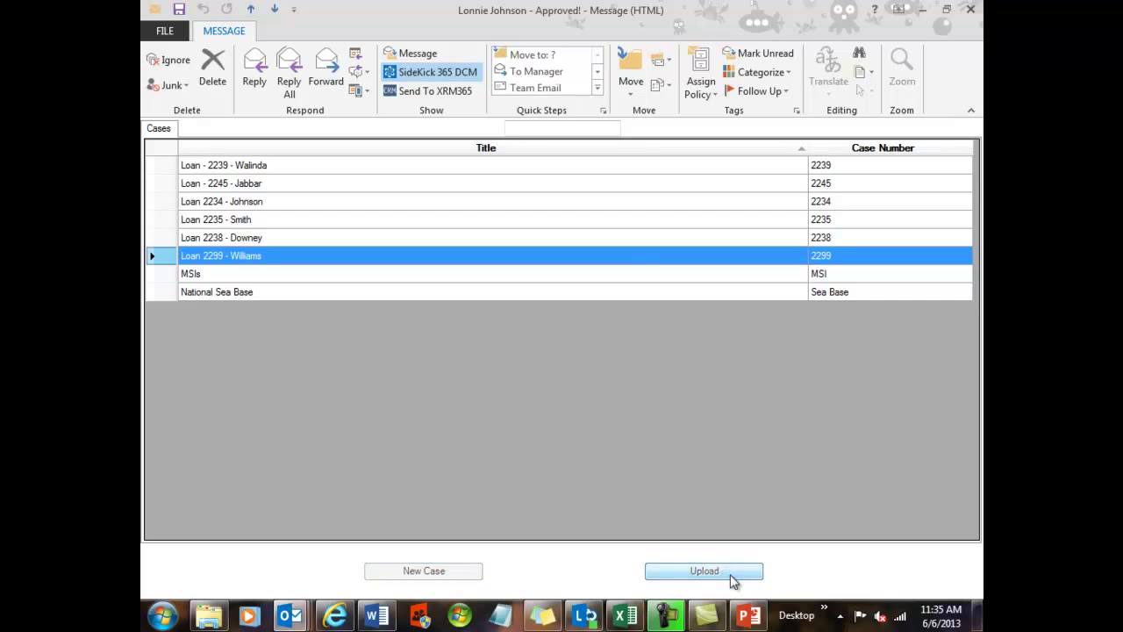
{"action": "left_click", "coordinate": [592, 358]}
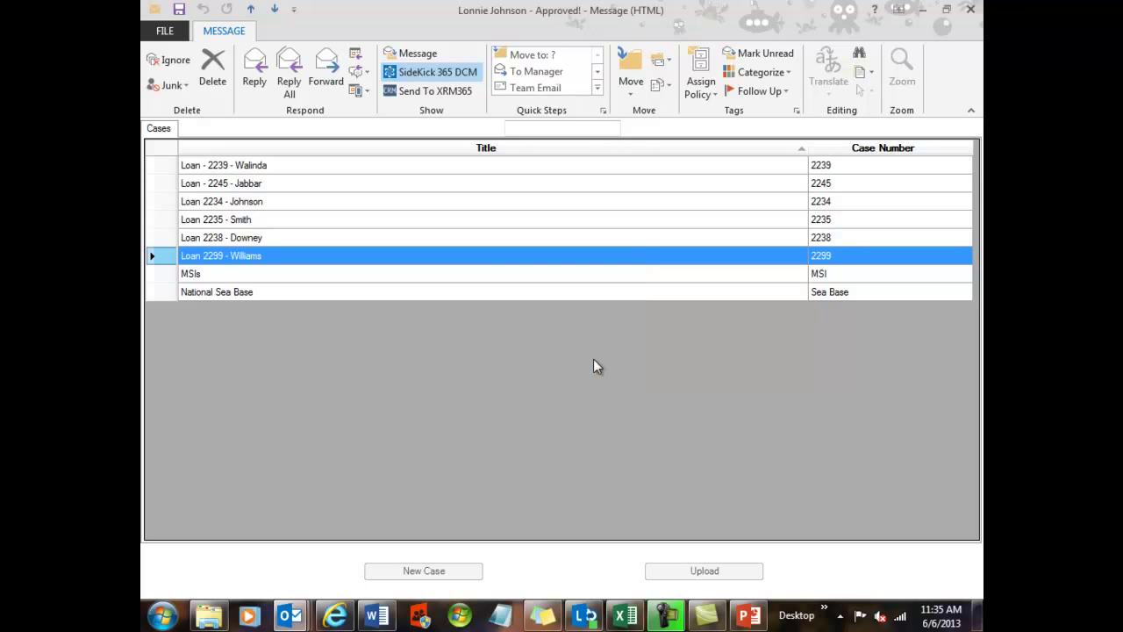
{"action": "left_click", "coordinate": [972, 6]}
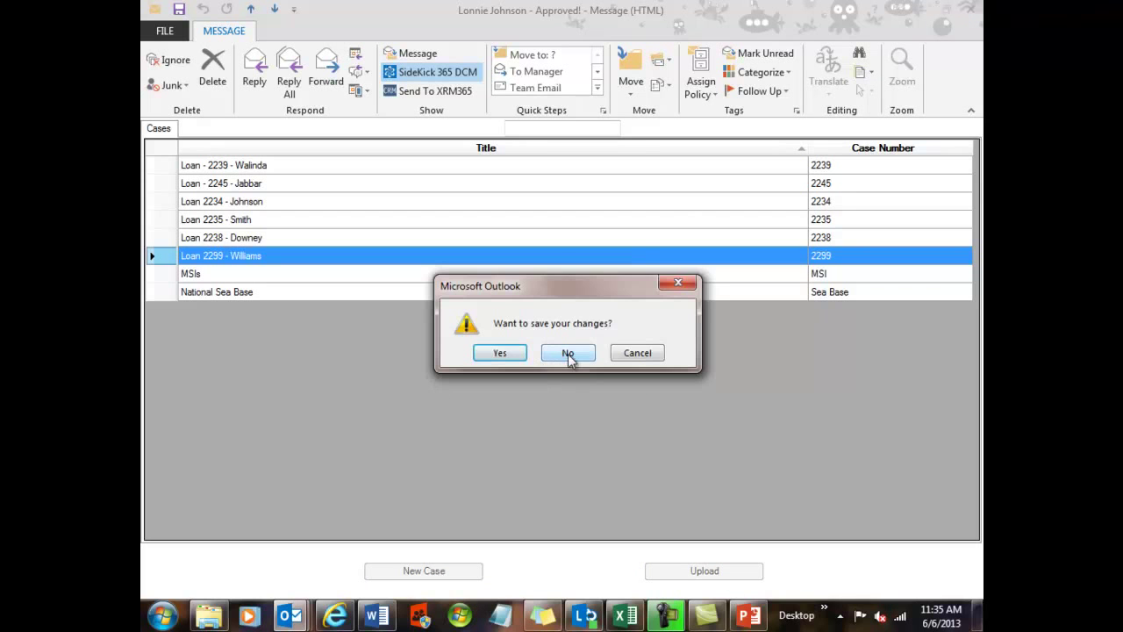
{"action": "left_click", "coordinate": [568, 353]}
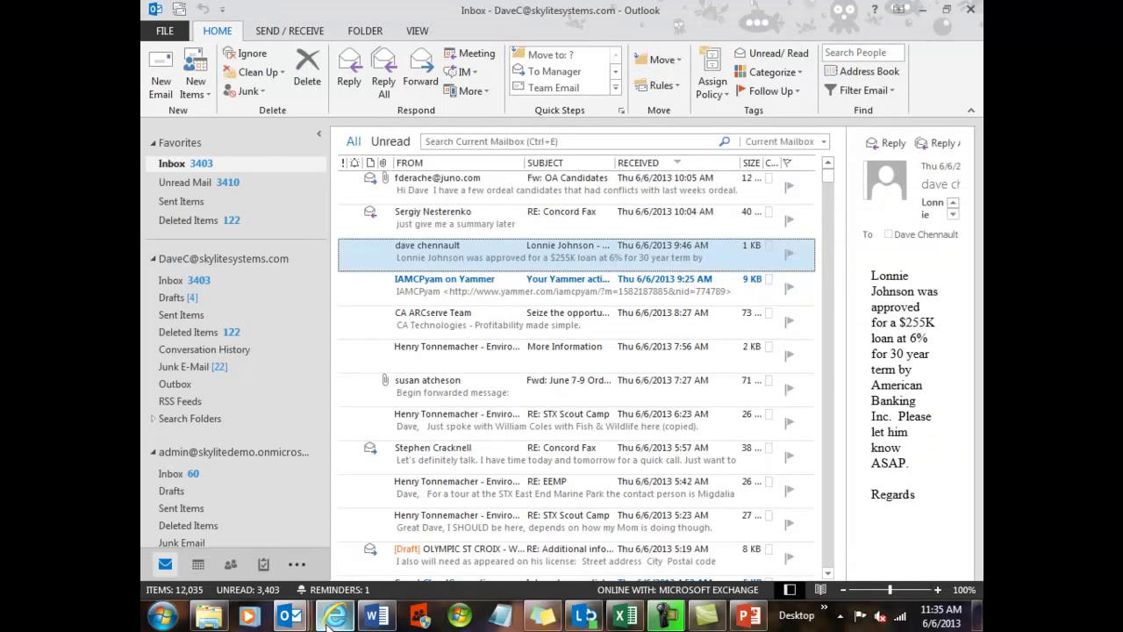
{"action": "left_click", "coordinate": [334, 617]}
{"action": "scroll", "coordinate": [197, 381], "scroll_direction": "up", "scroll_amount": 3}
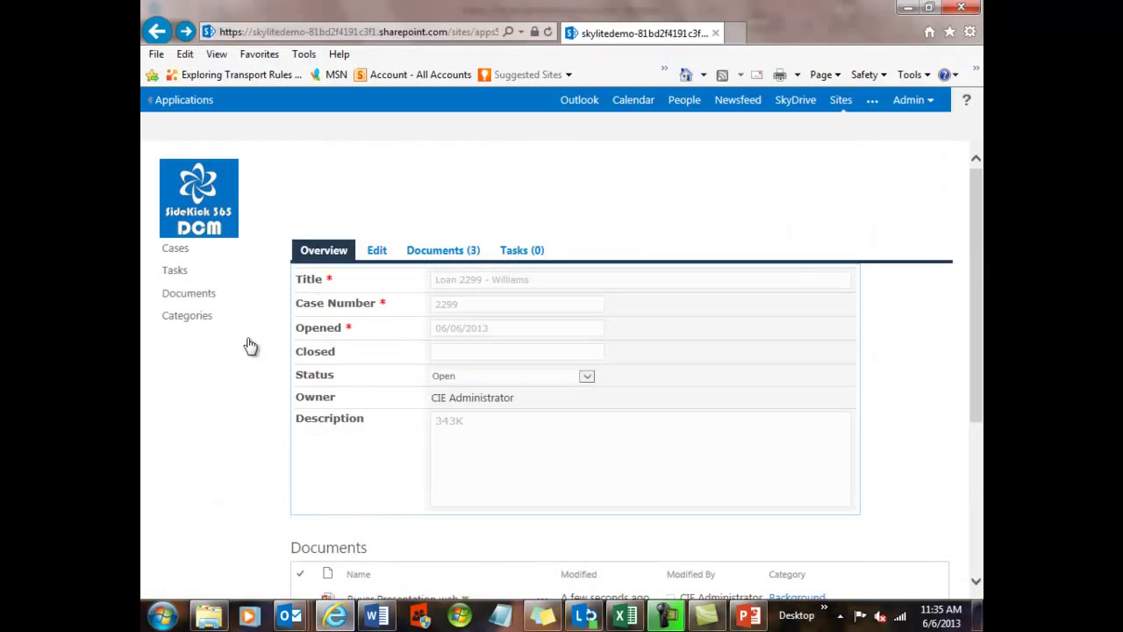
{"action": "left_click", "coordinate": [442, 253]}
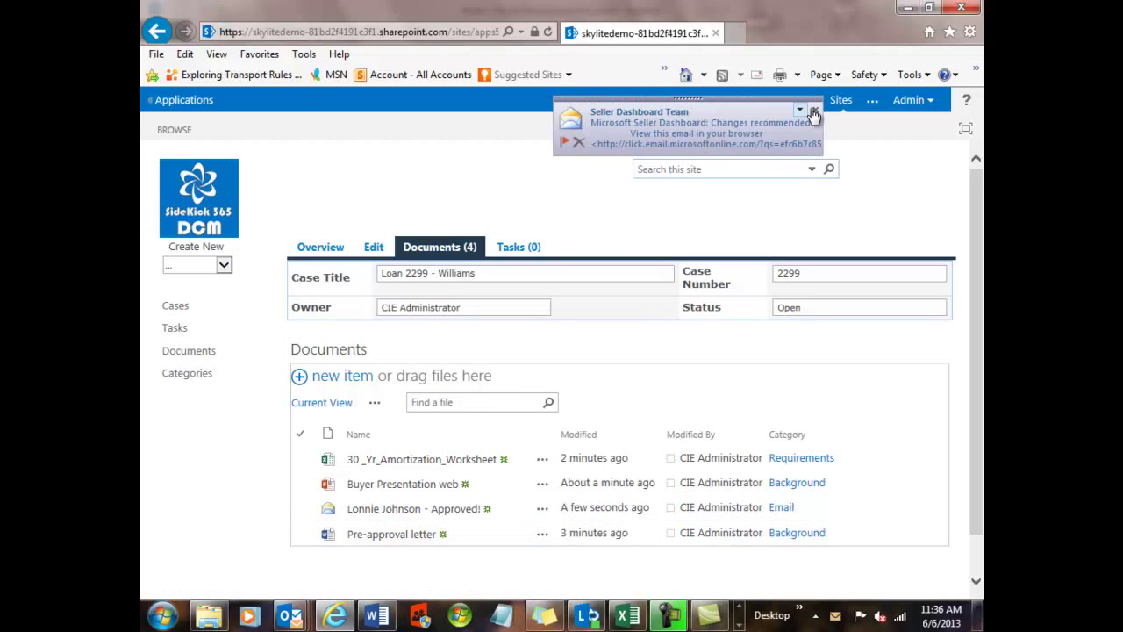
- Open the stored approval email from the case as a .msg file in Outlook
{"action": "left_click", "coordinate": [409, 509]}
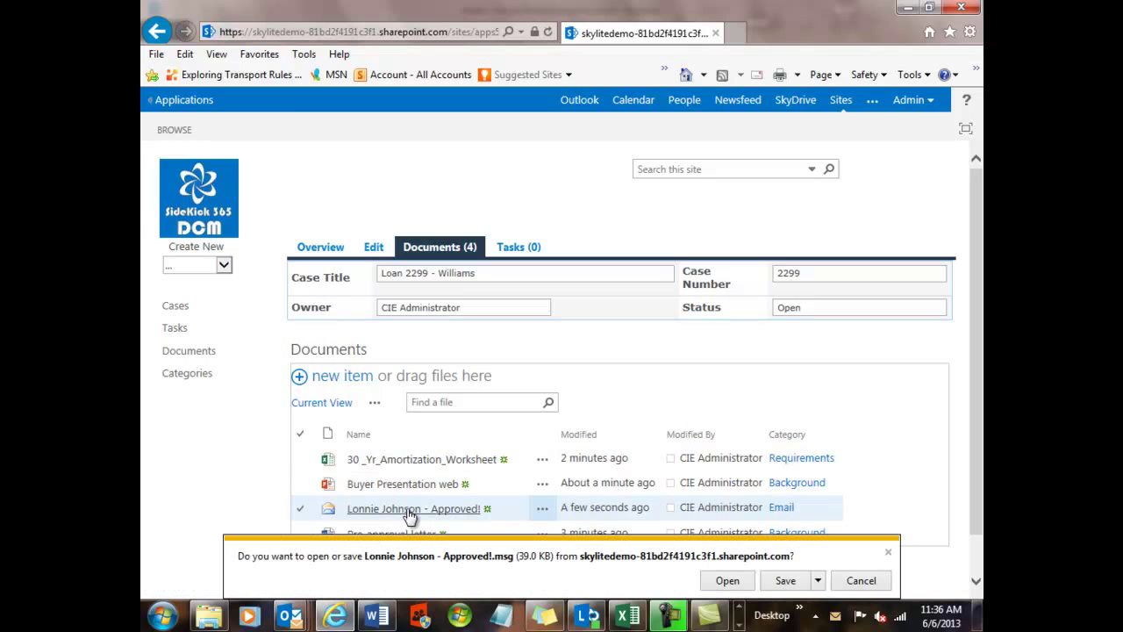
{"action": "left_click", "coordinate": [722, 583]}
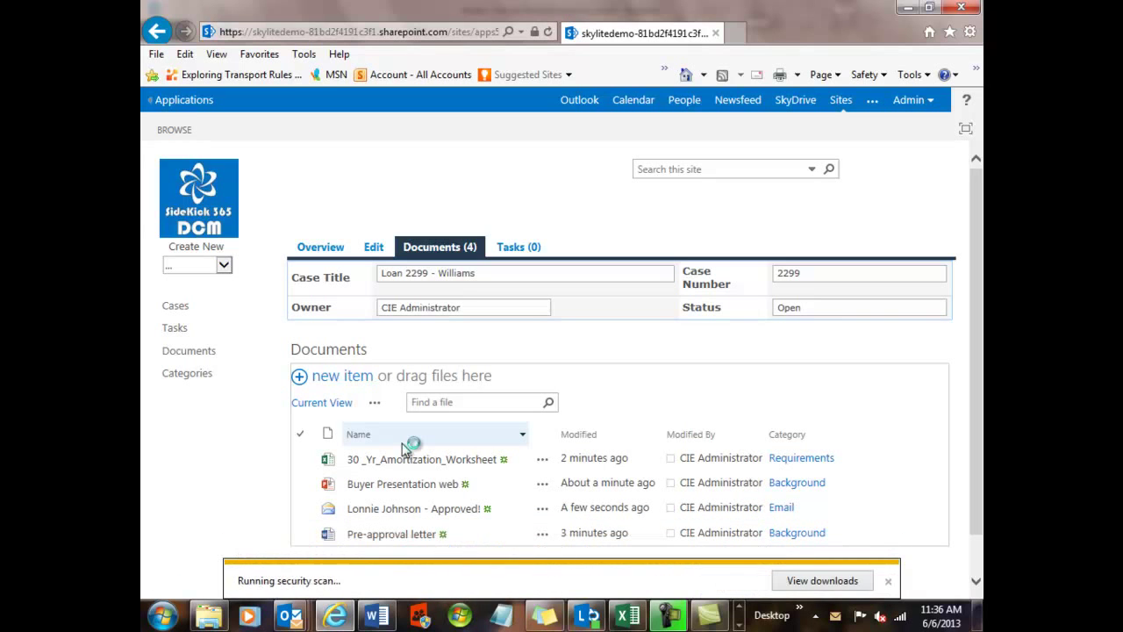